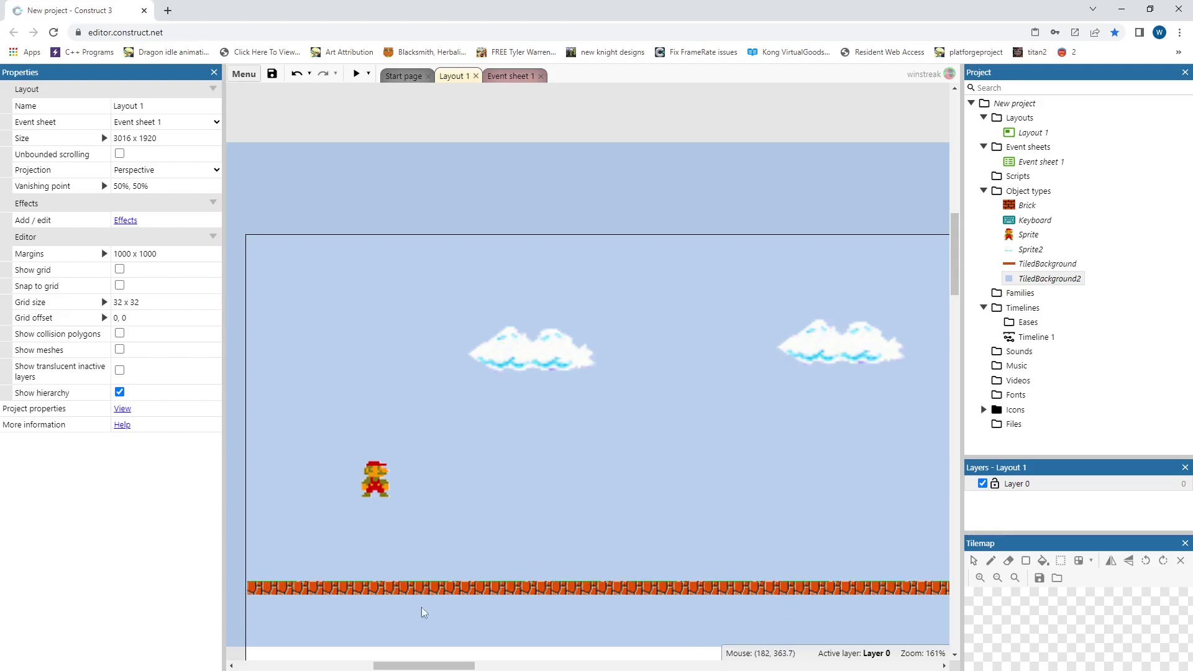
# Nudge the Mario sprite a few pixels right, then view Event sheet 1's five events
pyautogui.click(376, 463)
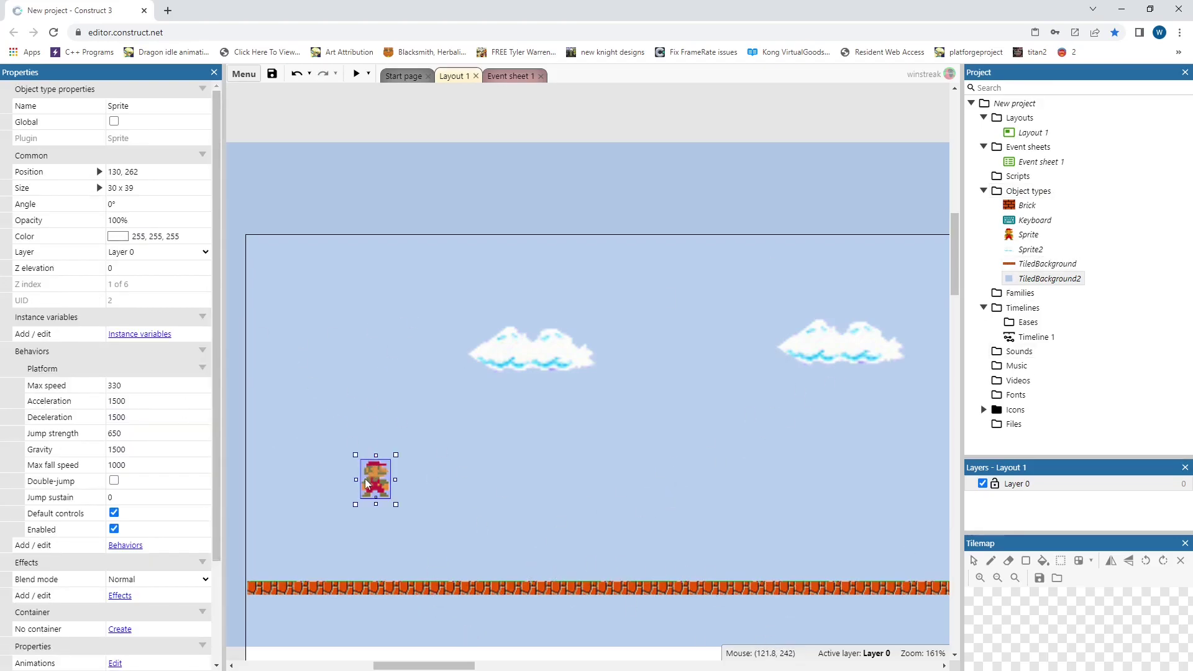
pyautogui.moveTo(382, 489); pyautogui.dragTo(388, 490)
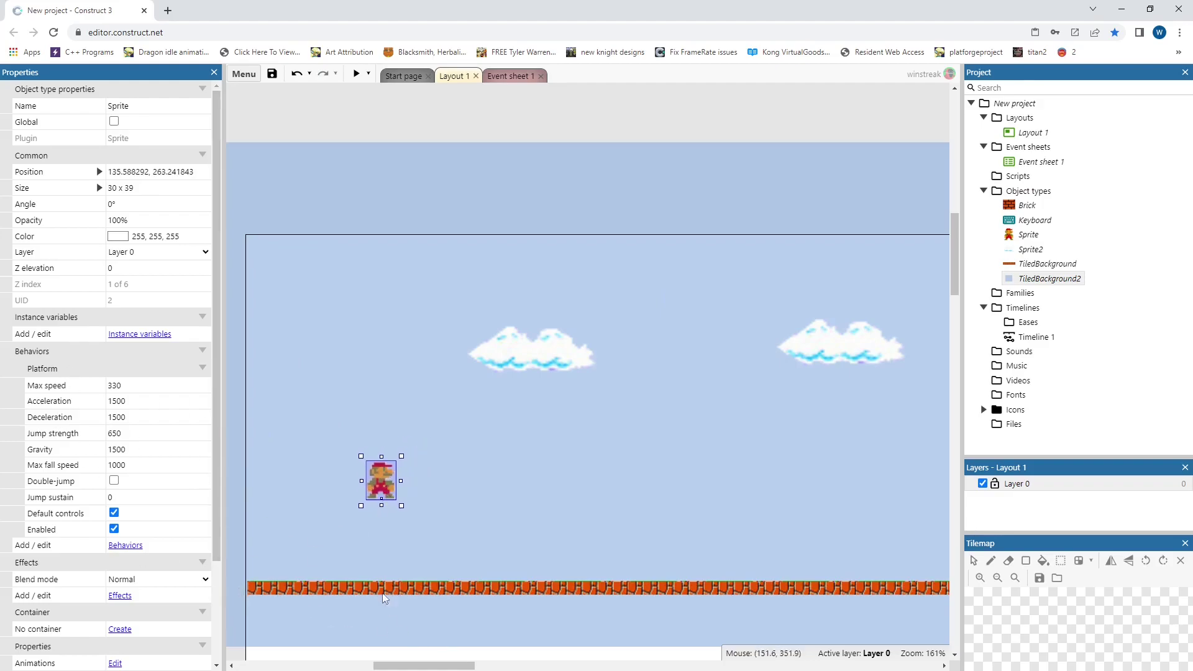
pyautogui.click(353, 589)
pyautogui.click(674, 504)
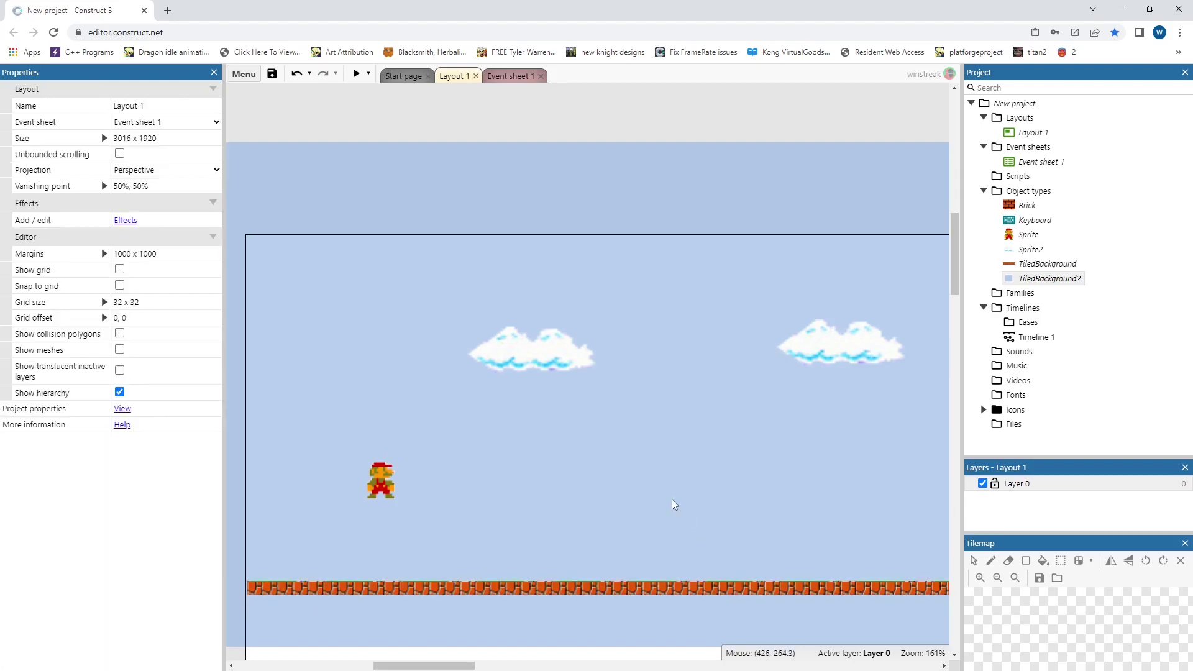
pyautogui.click(508, 75)
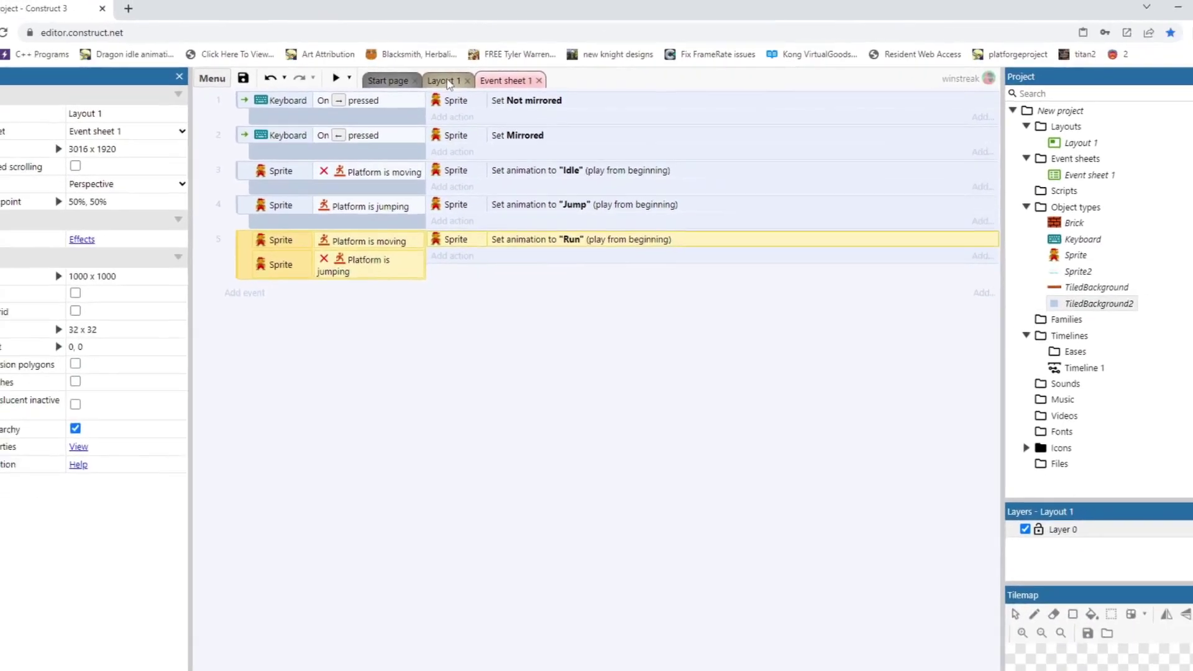
# Back on Layout 1, scroll left and marquee-select the brick beside the level
pyautogui.click(448, 83)
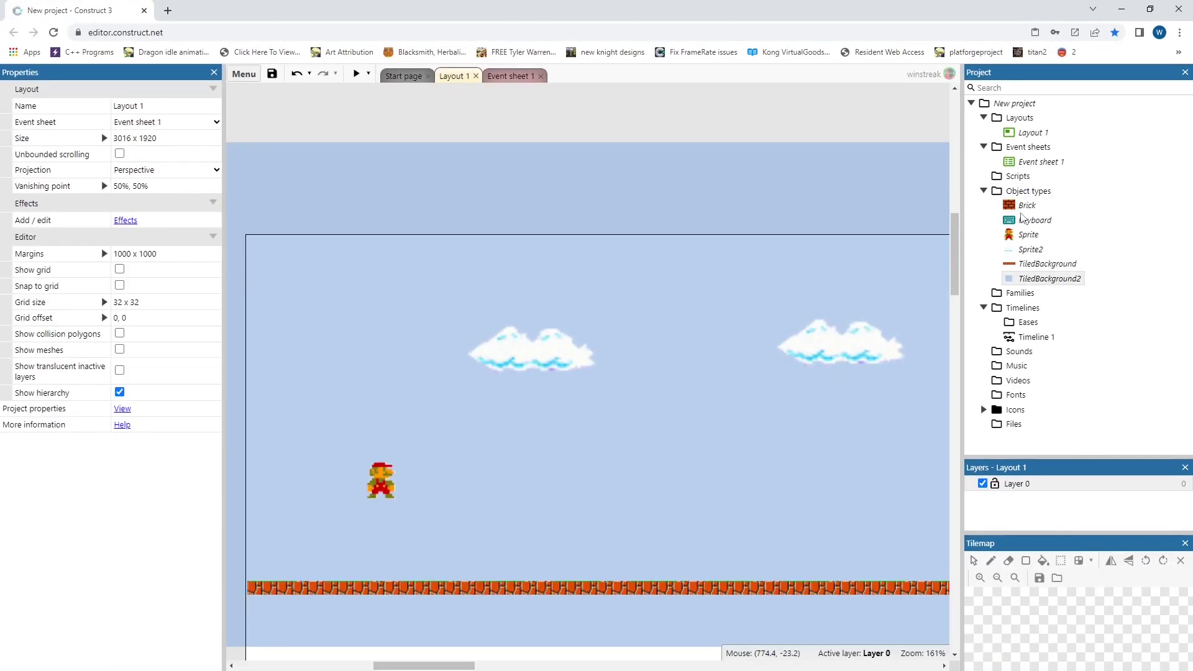
pyautogui.click(1082, 239)
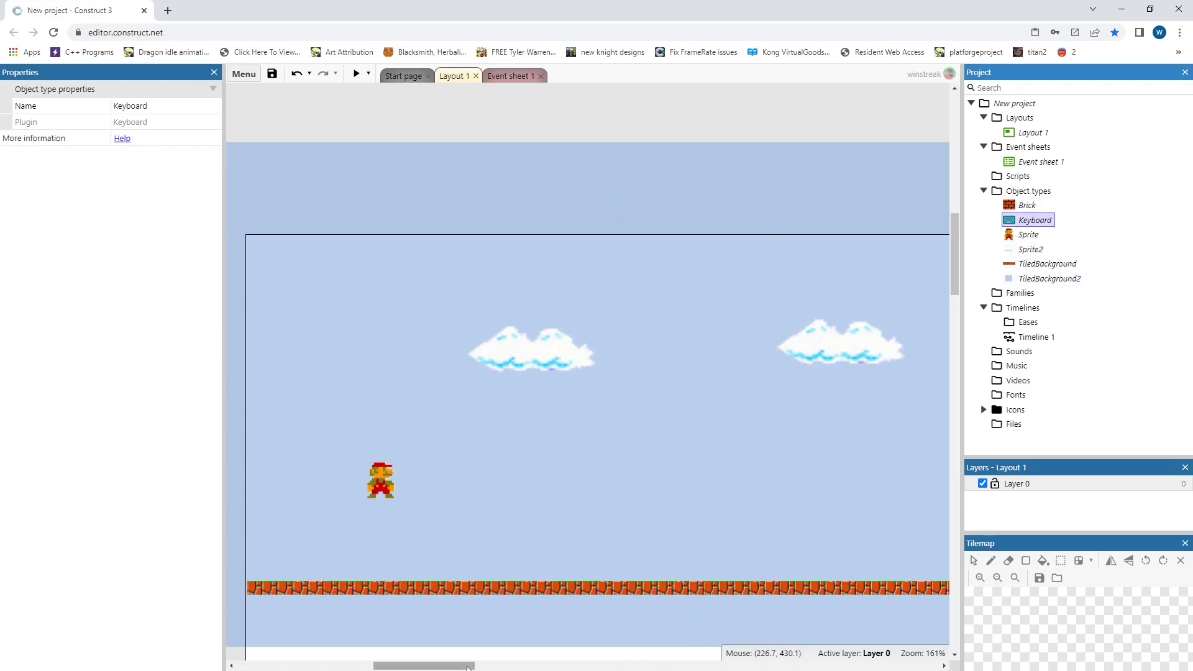
pyautogui.moveTo(462, 666); pyautogui.dragTo(407, 666)
pyautogui.moveTo(294, 235); pyautogui.dragTo(524, 471)
# Inspect frame 1 of the Brick's Break animation in the Animations Editor, then close it
pyautogui.doubleClick(380, 335)
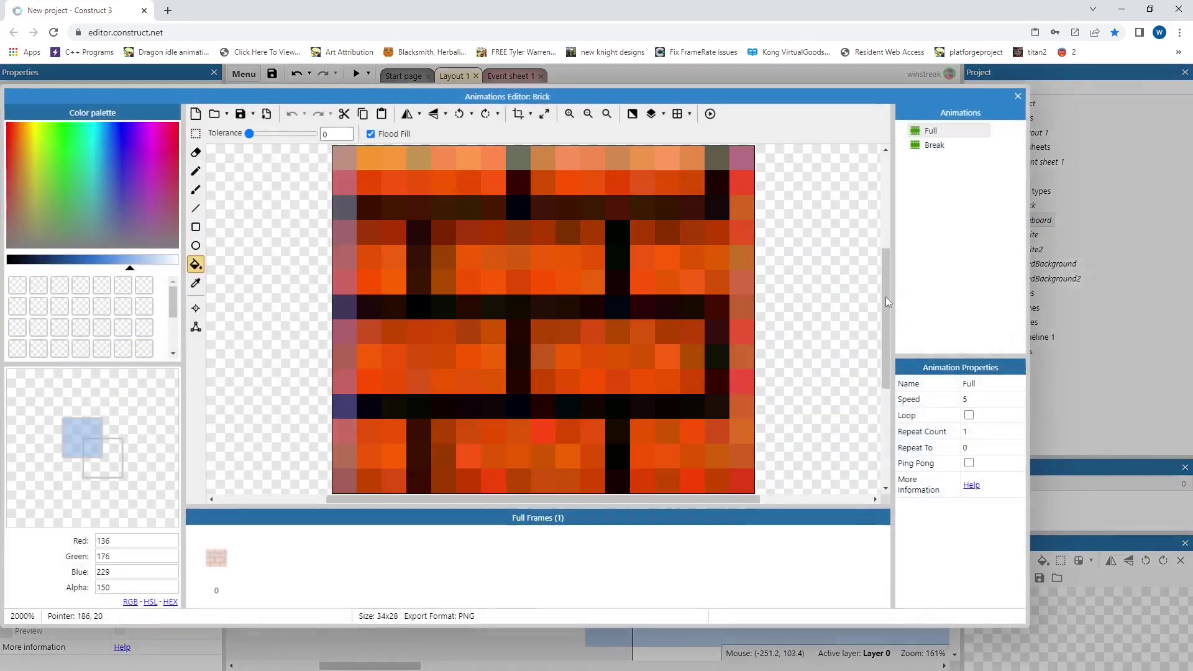
pyautogui.click(938, 147)
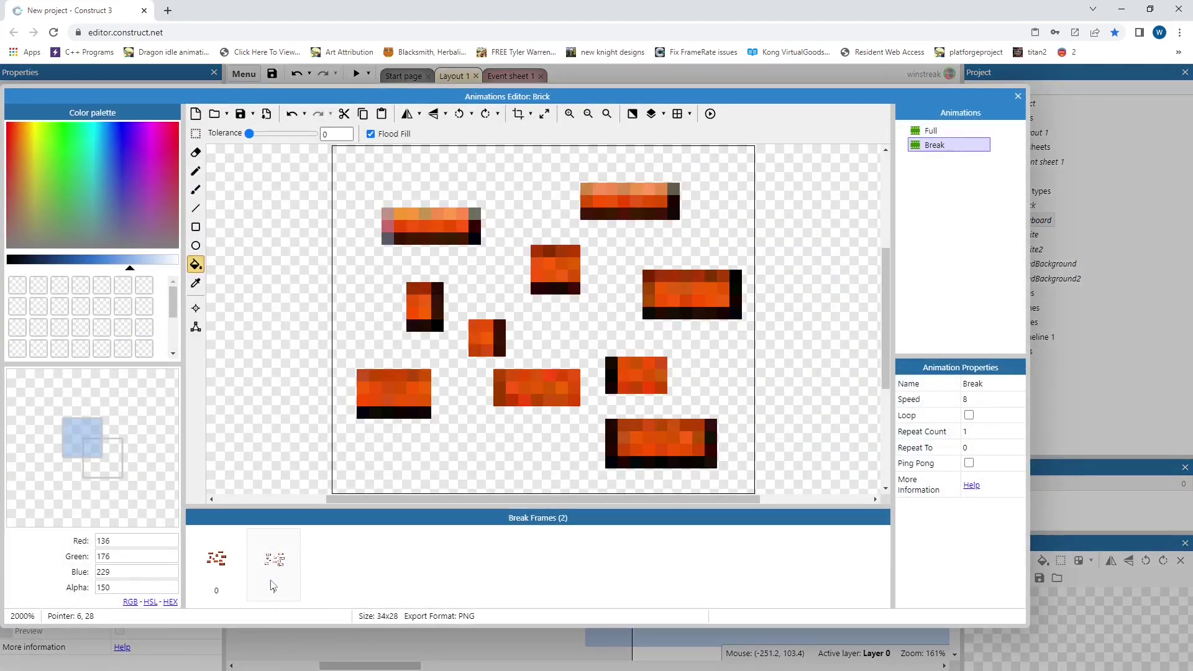
pyautogui.click(273, 562)
pyautogui.press('Escape')
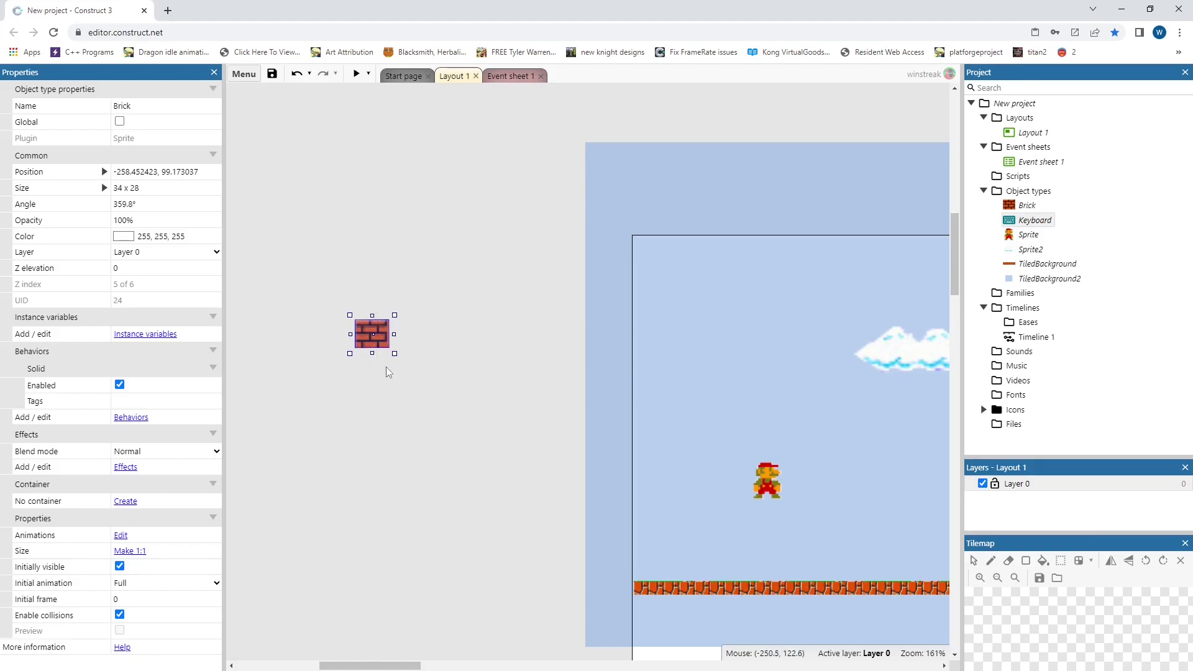
# Insert a new Sprite object and place it near the brick
pyautogui.click(366, 457)
pyautogui.click(371, 344)
pyautogui.doubleClick(399, 406)
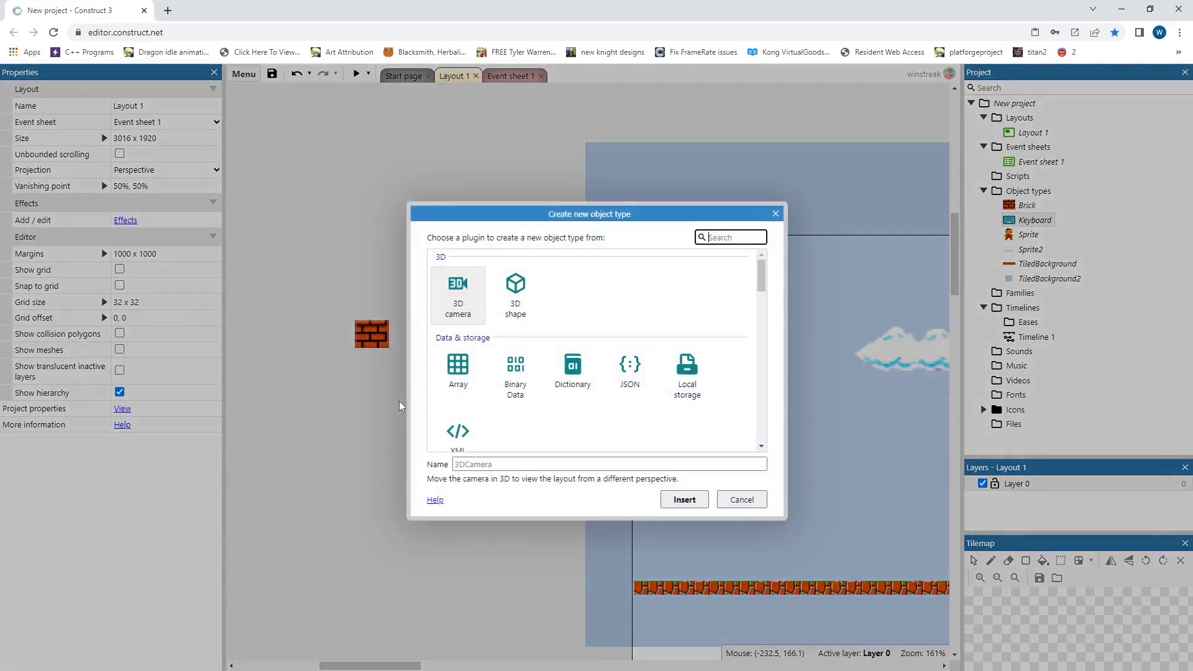
pyautogui.write('spr')
pyautogui.press('Return')
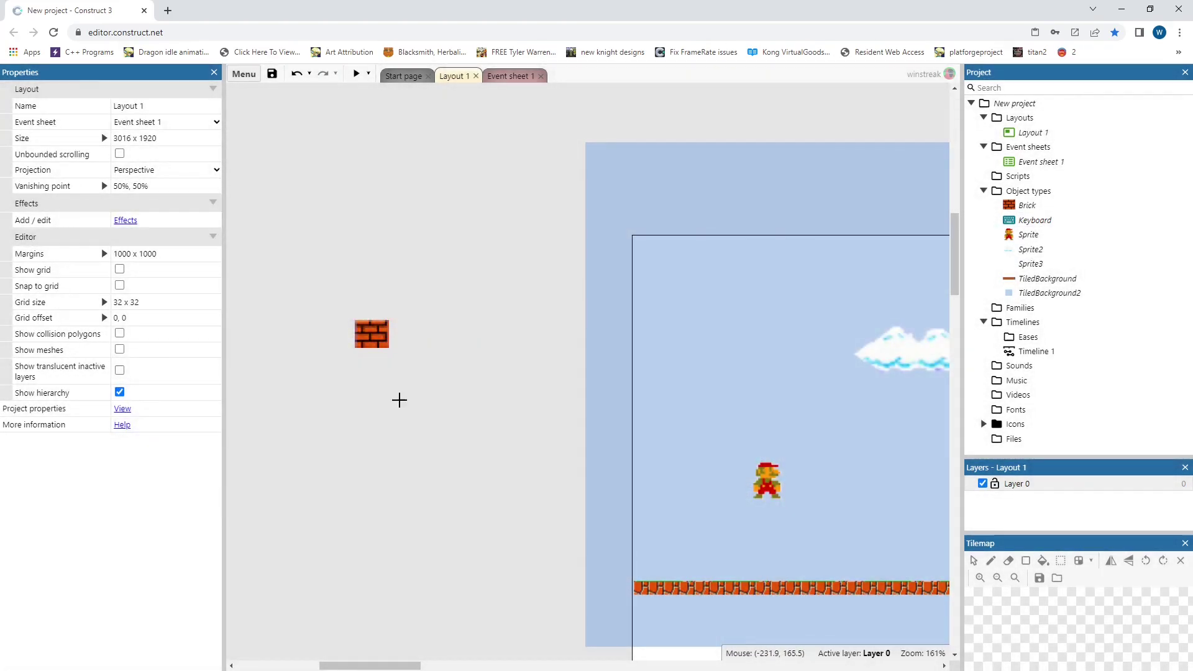
pyautogui.click(398, 400)
# Resize the new sprite's image canvas to 32 x 5 pixels
pyautogui.click(544, 115)
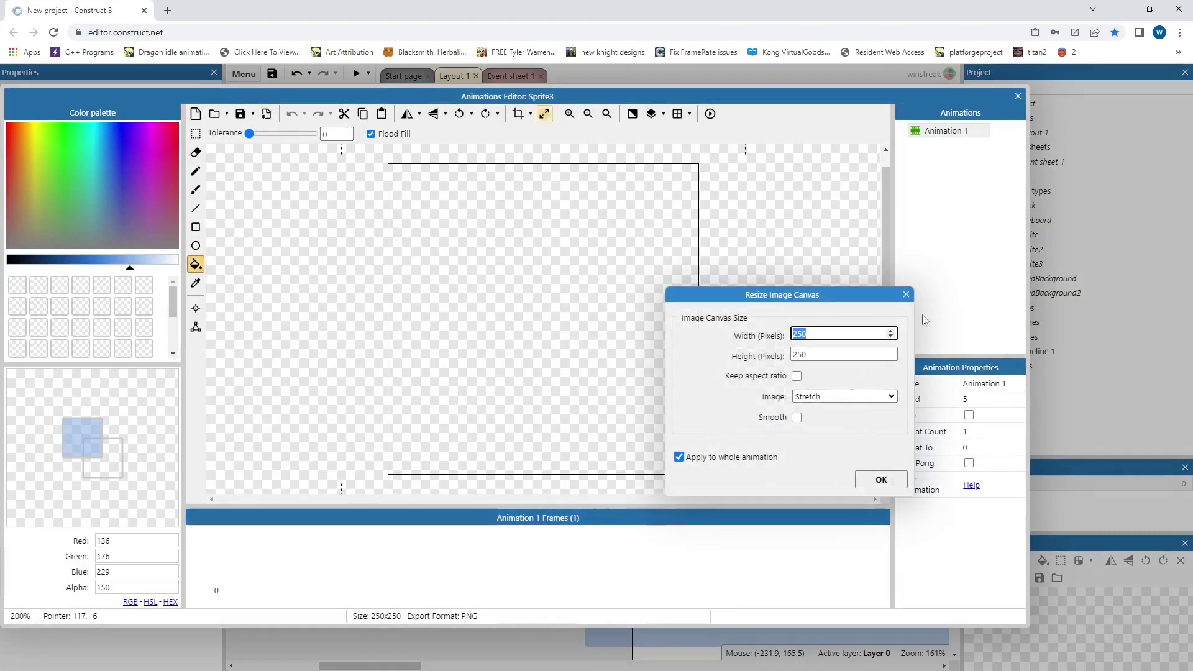
pyautogui.write('32')
pyautogui.press('Tab')
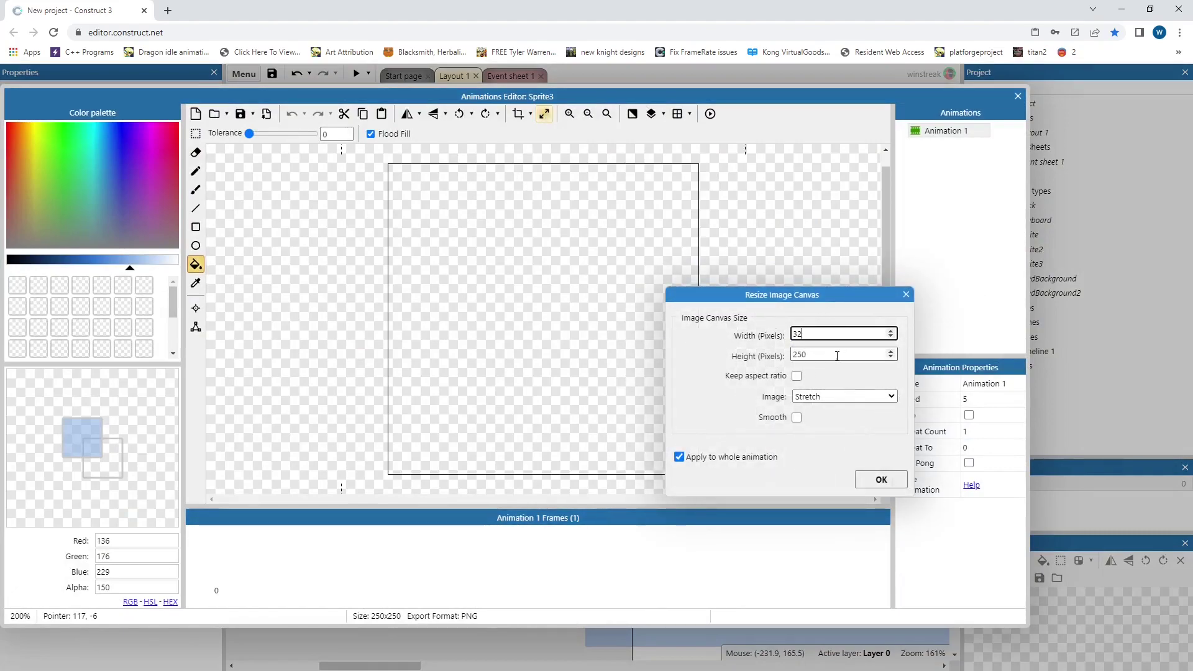
pyautogui.write('5')
pyautogui.click(881, 479)
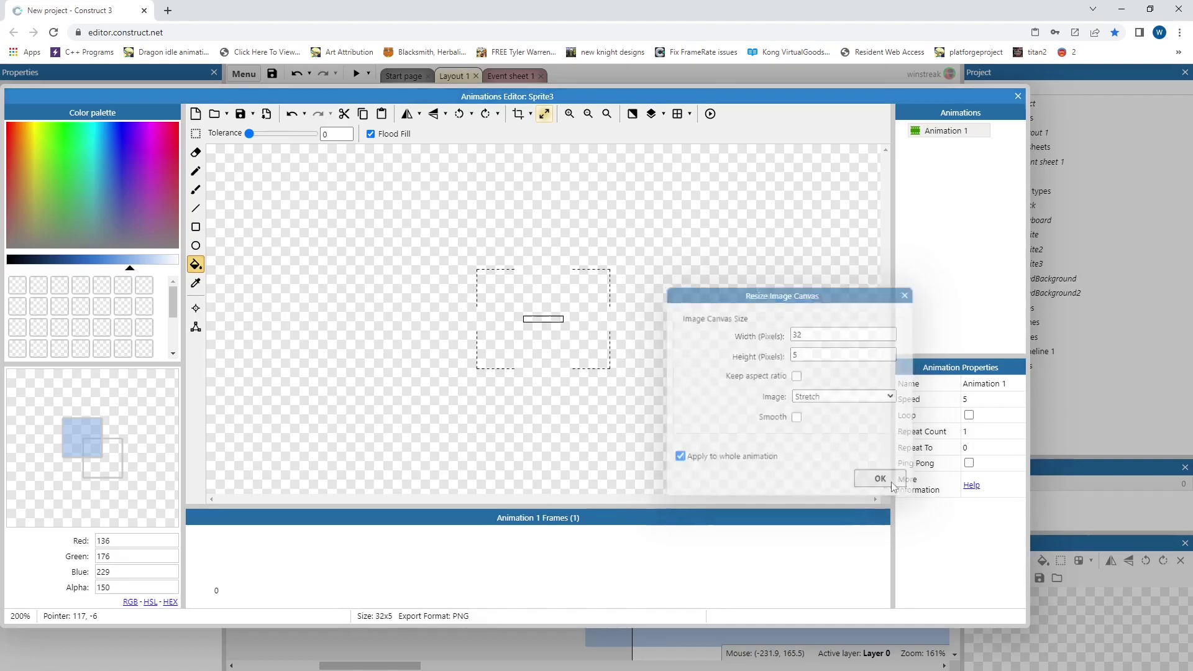
# Drag the thin Sprite3 strip to the brick's bottom edge
pyautogui.click(1017, 97)
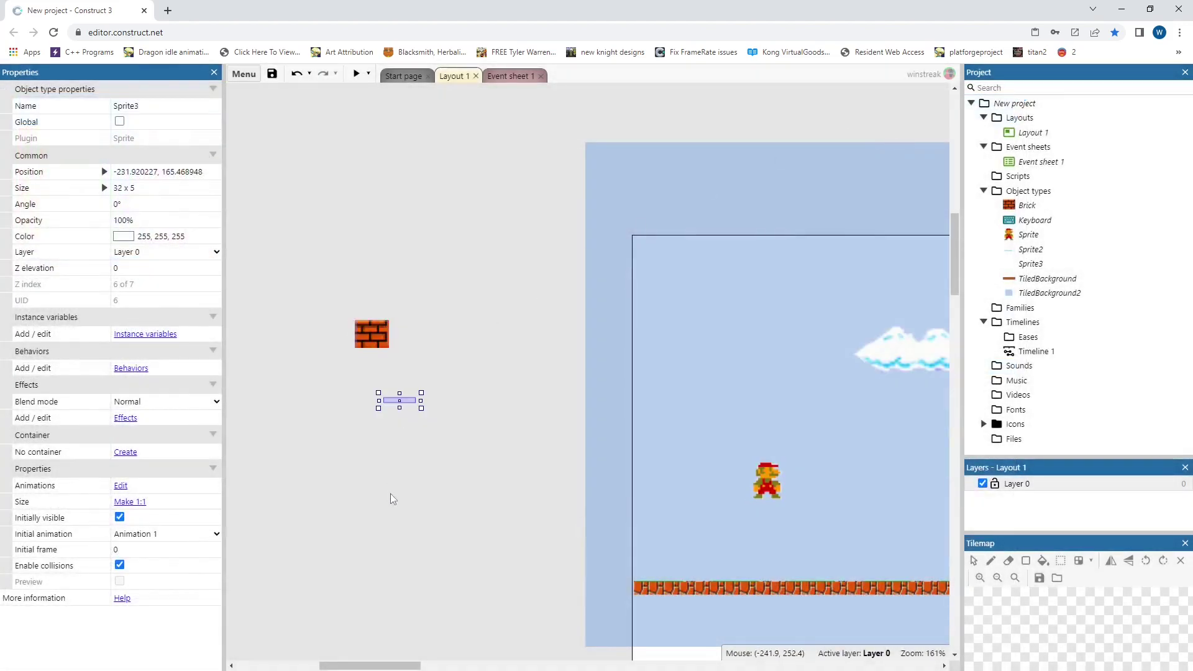
pyautogui.click(371, 333)
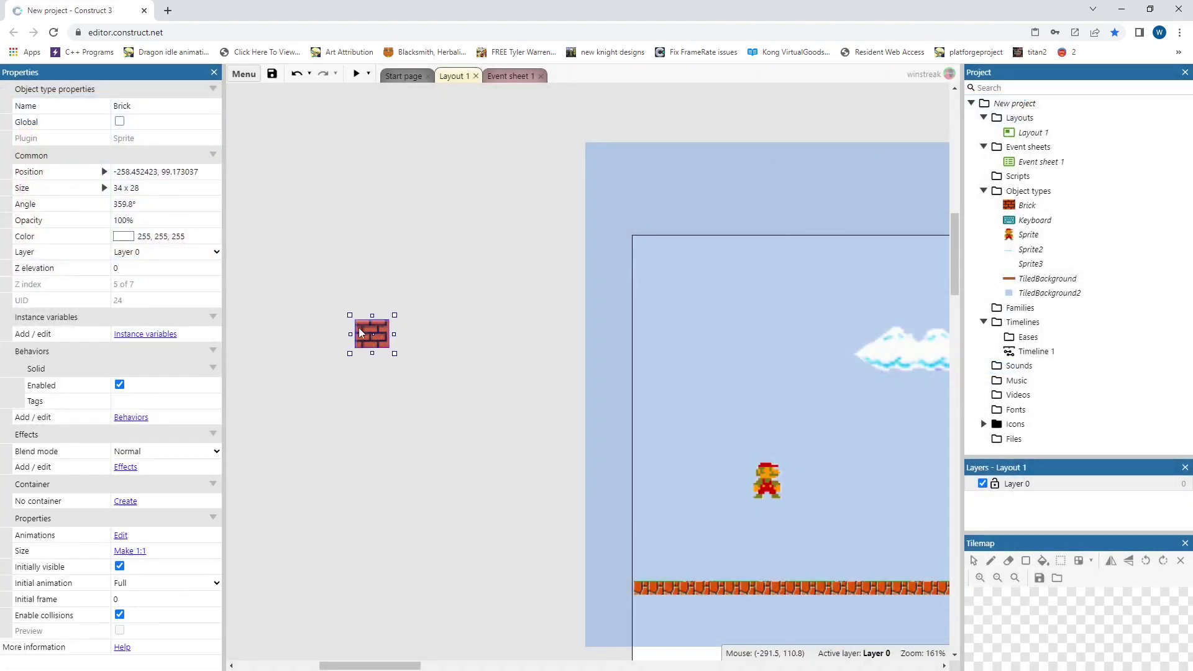
pyautogui.click(349, 390)
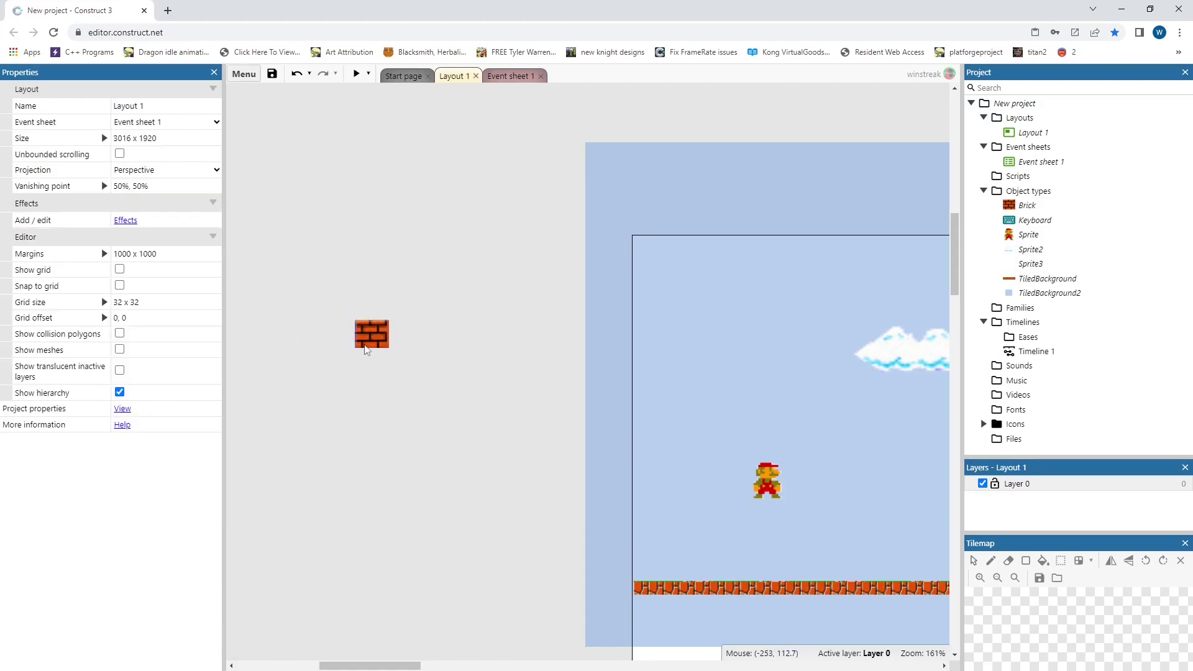
pyautogui.moveTo(340, 357); pyautogui.dragTo(384, 350)
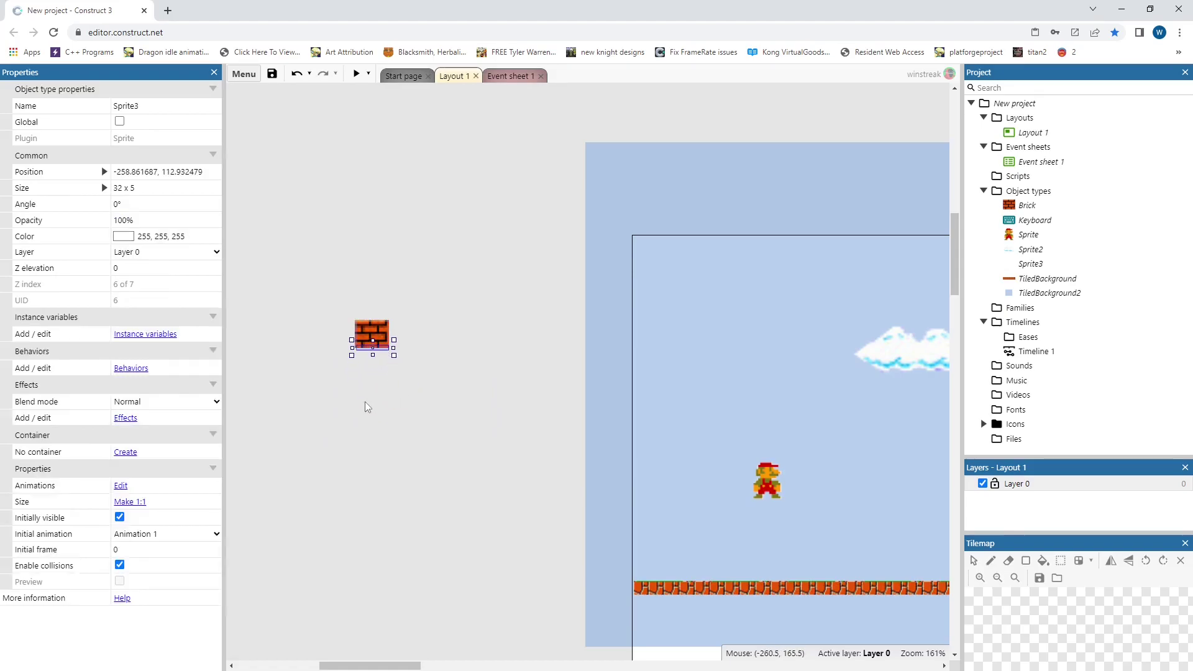
# Select the brick and strip together and zoom in to check their alignment
pyautogui.click(370, 334)
pyautogui.moveTo(306, 257); pyautogui.dragTo(437, 402)
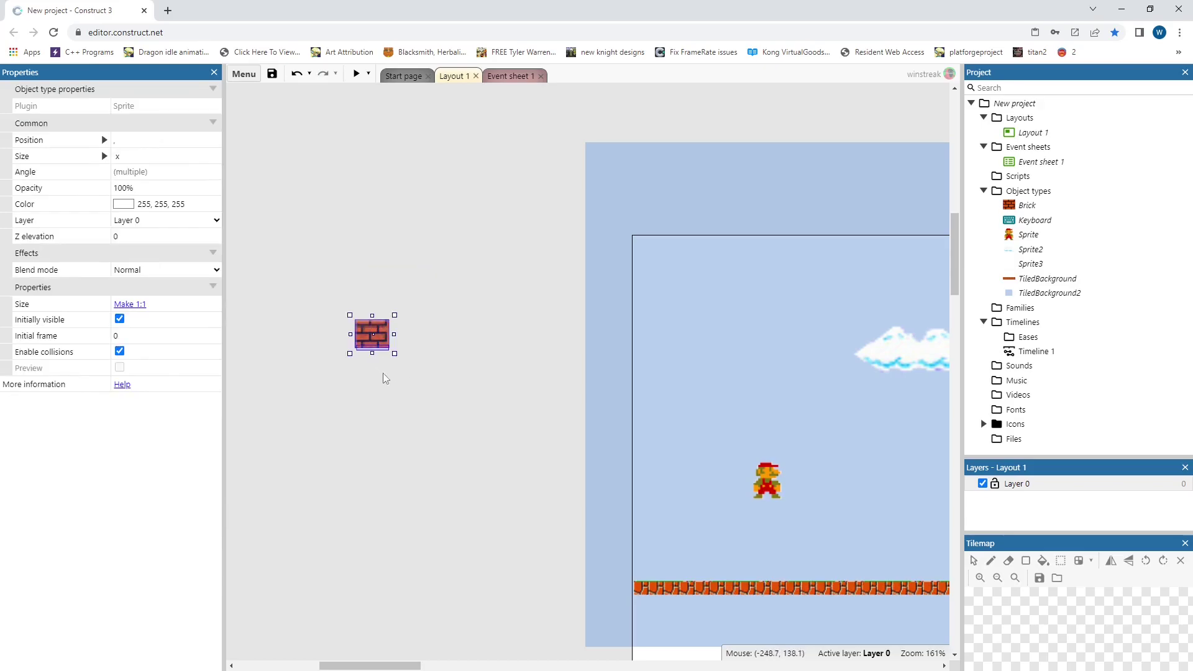
pyautogui.scroll(1, 386, 366)
pyautogui.scroll(-1, 385, 363)
pyautogui.keyDown('ctrl'); pyautogui.scroll(5, 356, 357); pyautogui.keyUp('ctrl')
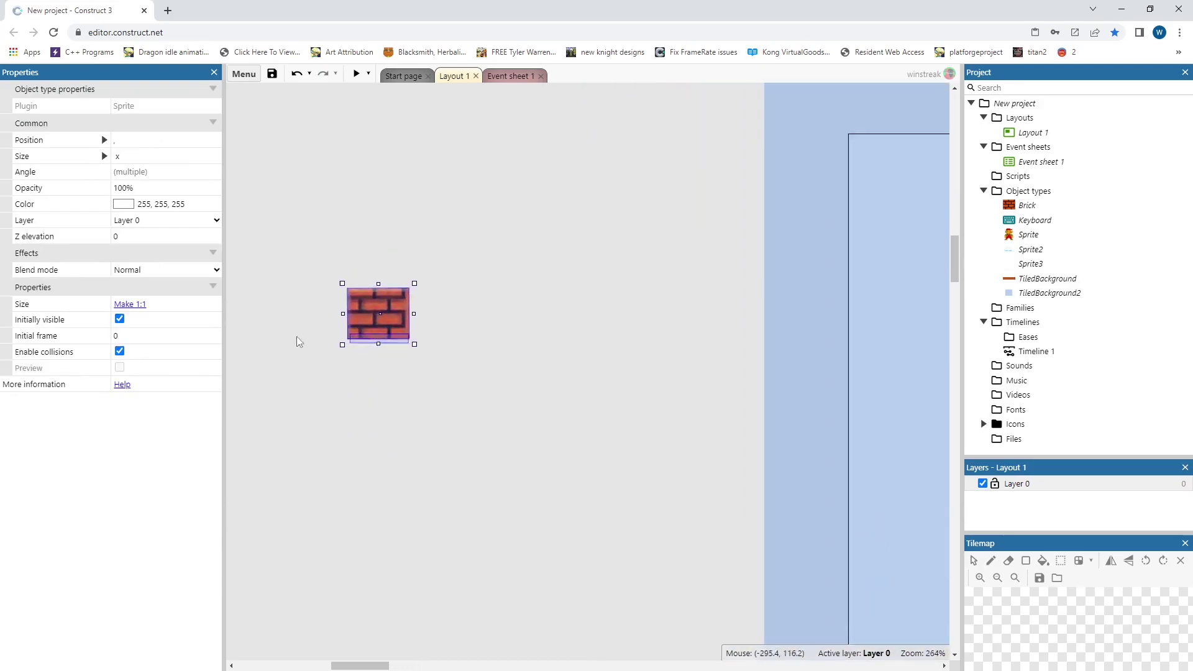
pyautogui.keyDown('ctrl'); pyautogui.scroll(4, 359, 361); pyautogui.keyUp('ctrl')
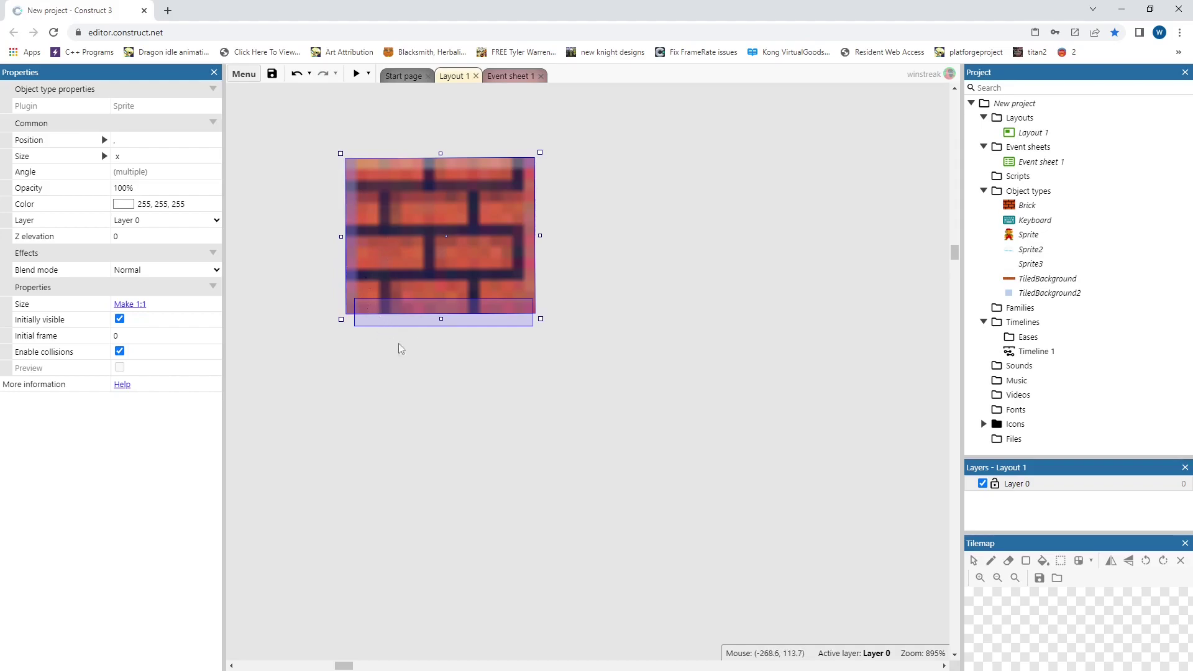
pyautogui.click(409, 319)
# Nudge the Sprite3 strip with the arrow keys to align it under the brick
pyautogui.click(448, 256)
pyautogui.click(526, 411)
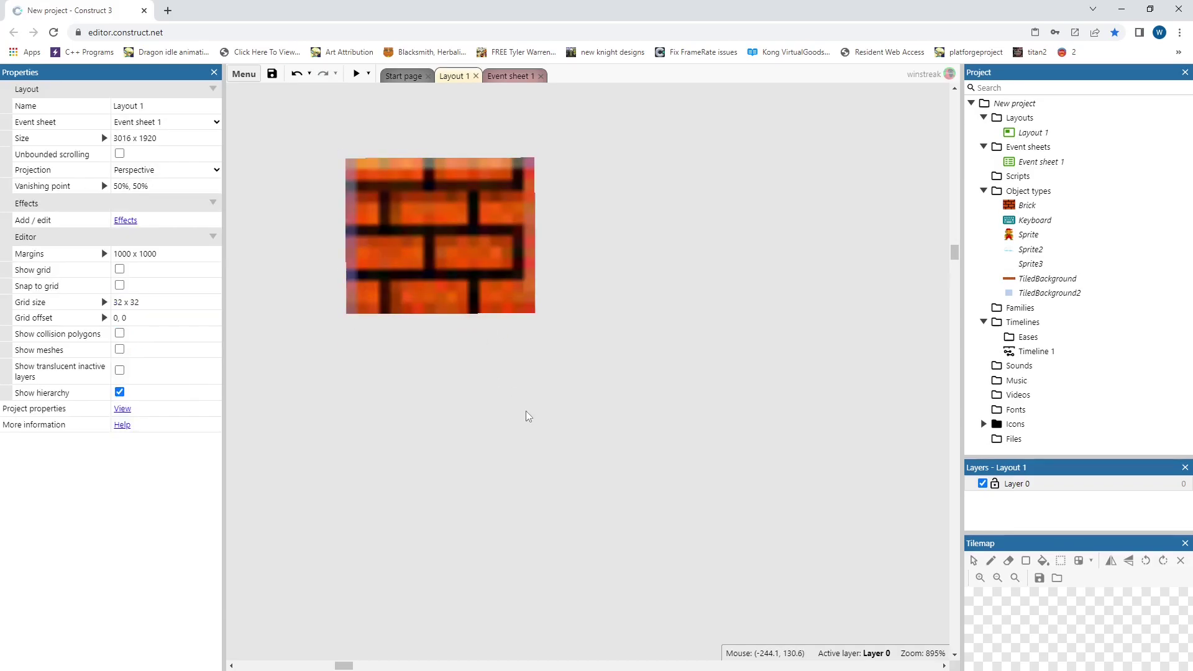
pyautogui.click(488, 321)
pyautogui.press('Left')
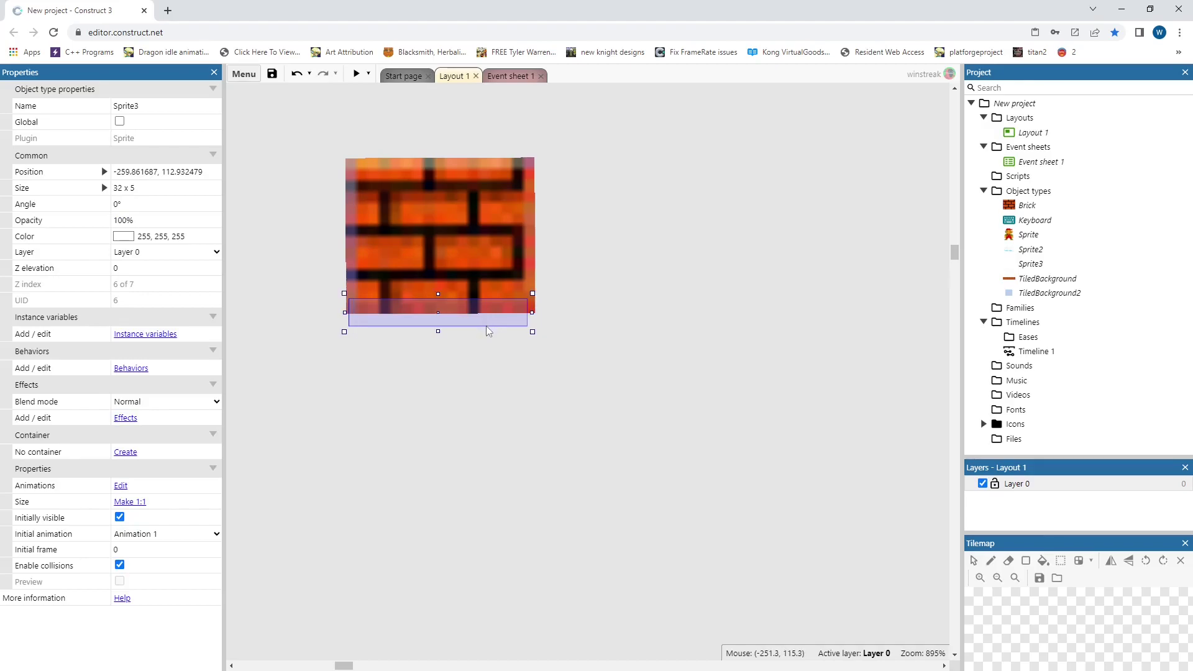
pyautogui.press('Up')
pyautogui.press('Down')
pyautogui.press('Right')
# Fill the strip's blank image with translucent light blue
pyautogui.click(555, 382)
pyautogui.click(493, 322)
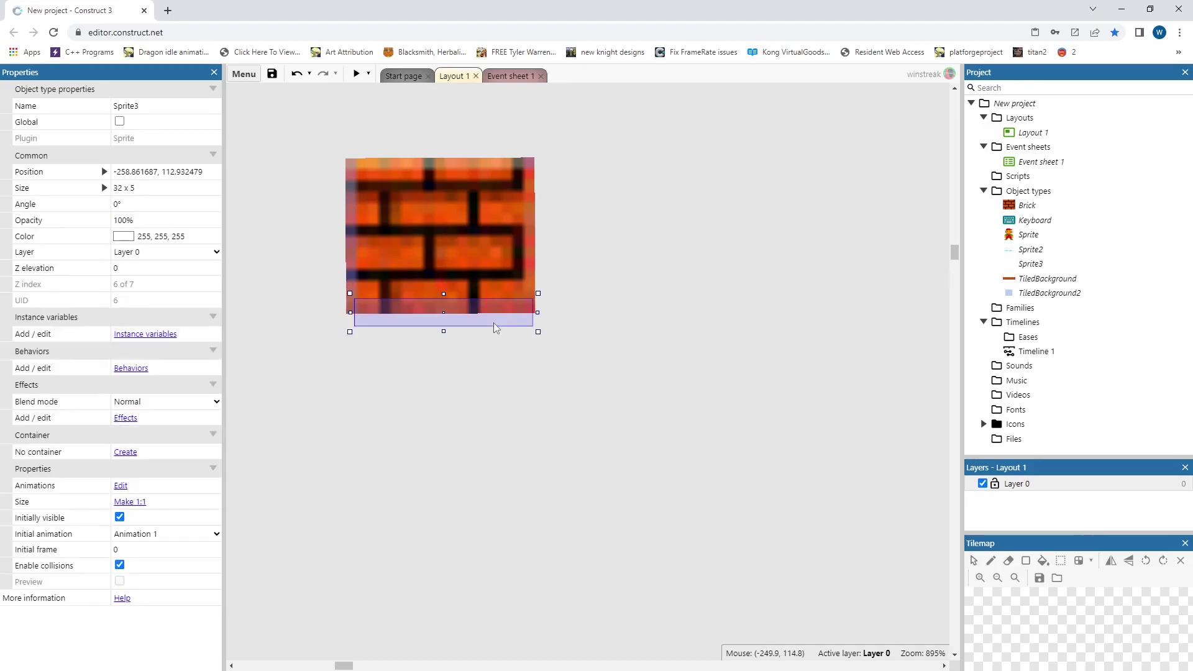
pyautogui.doubleClick(494, 322)
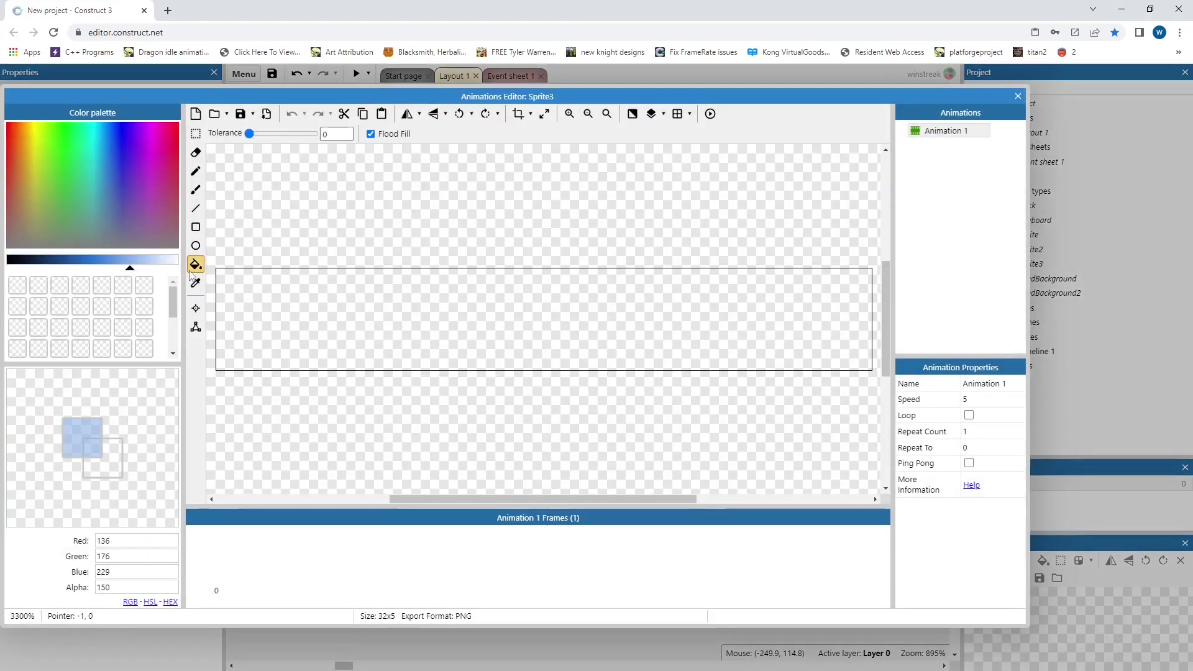
pyautogui.click(412, 330)
pyautogui.click(1017, 95)
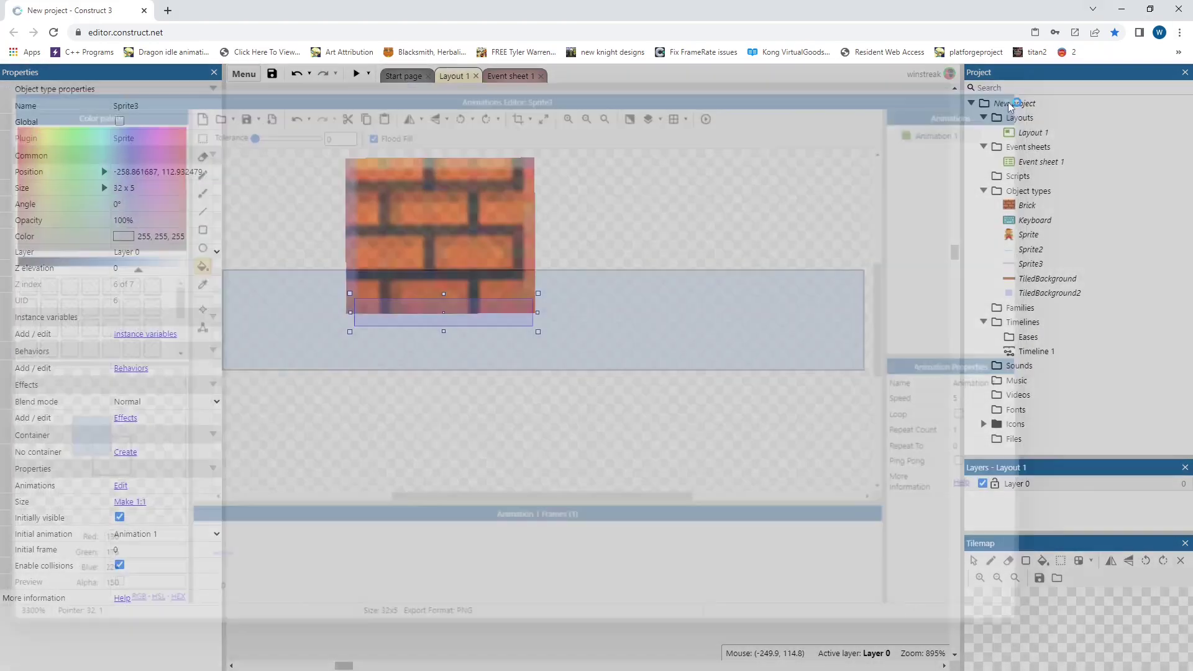
# Untick Initially visible for the light-blue bar under the brick
pyautogui.click(468, 426)
pyautogui.click(467, 322)
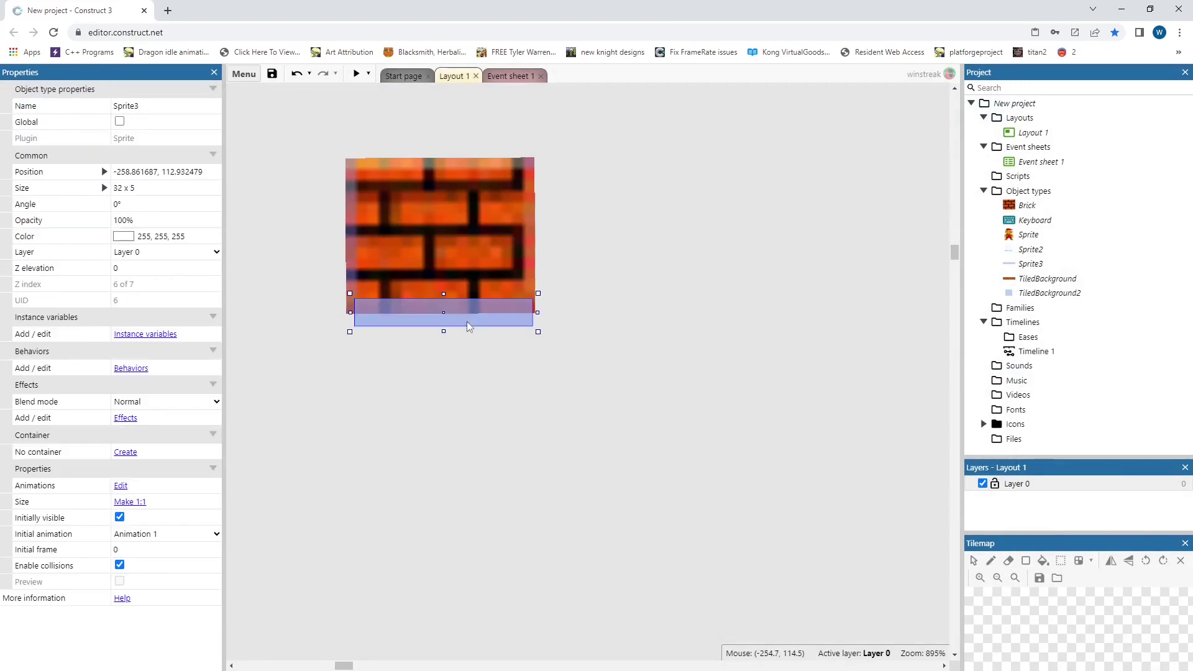
pyautogui.click(265, 587)
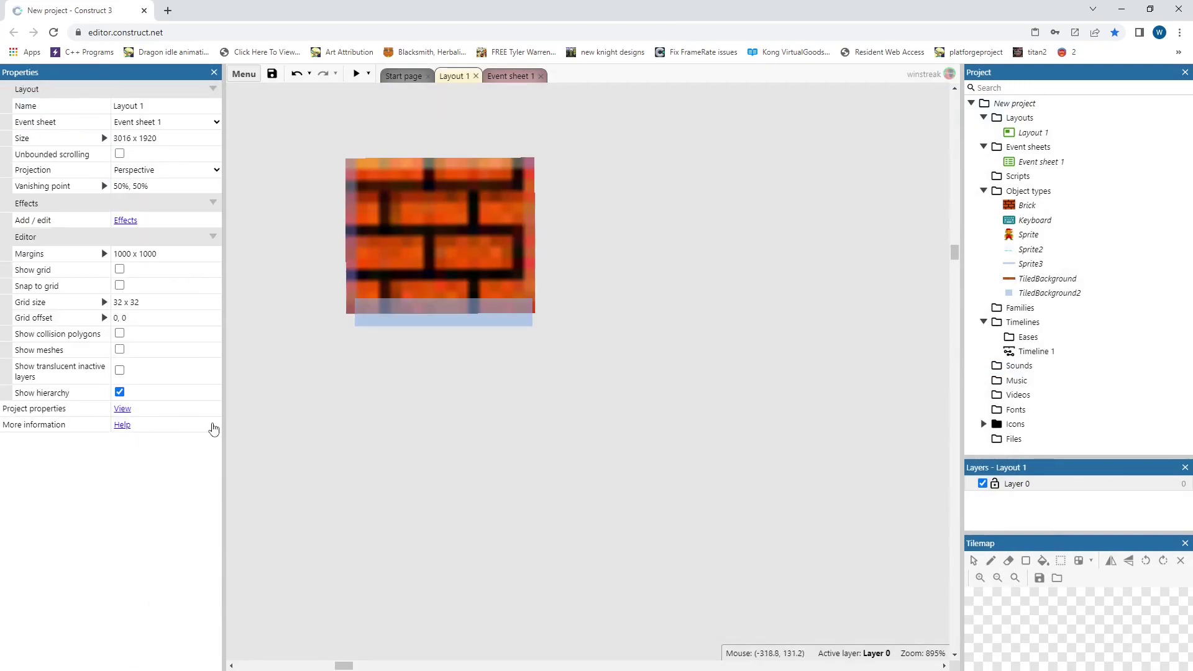
pyautogui.click(371, 322)
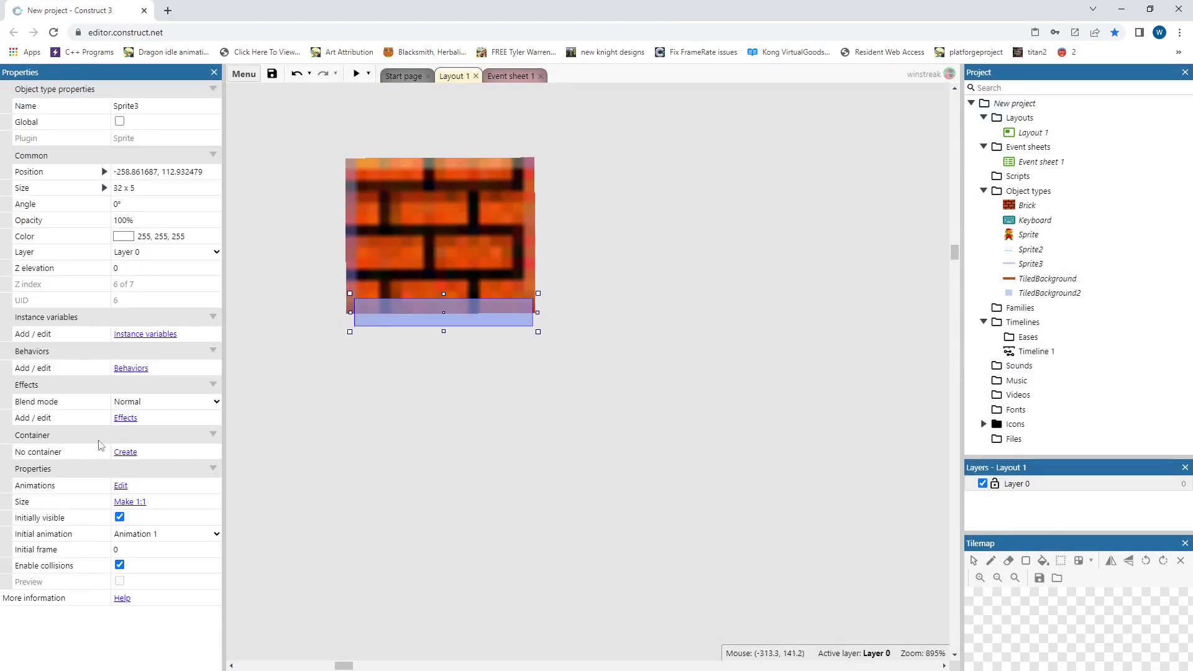
pyautogui.click(120, 518)
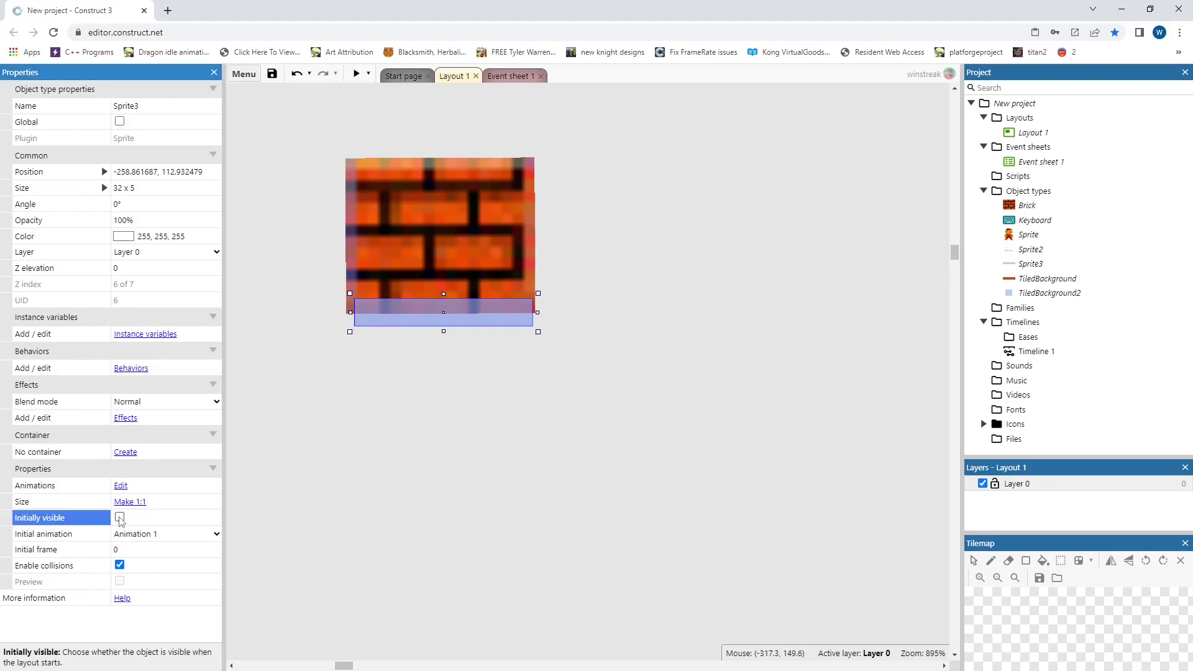
pyautogui.click(388, 517)
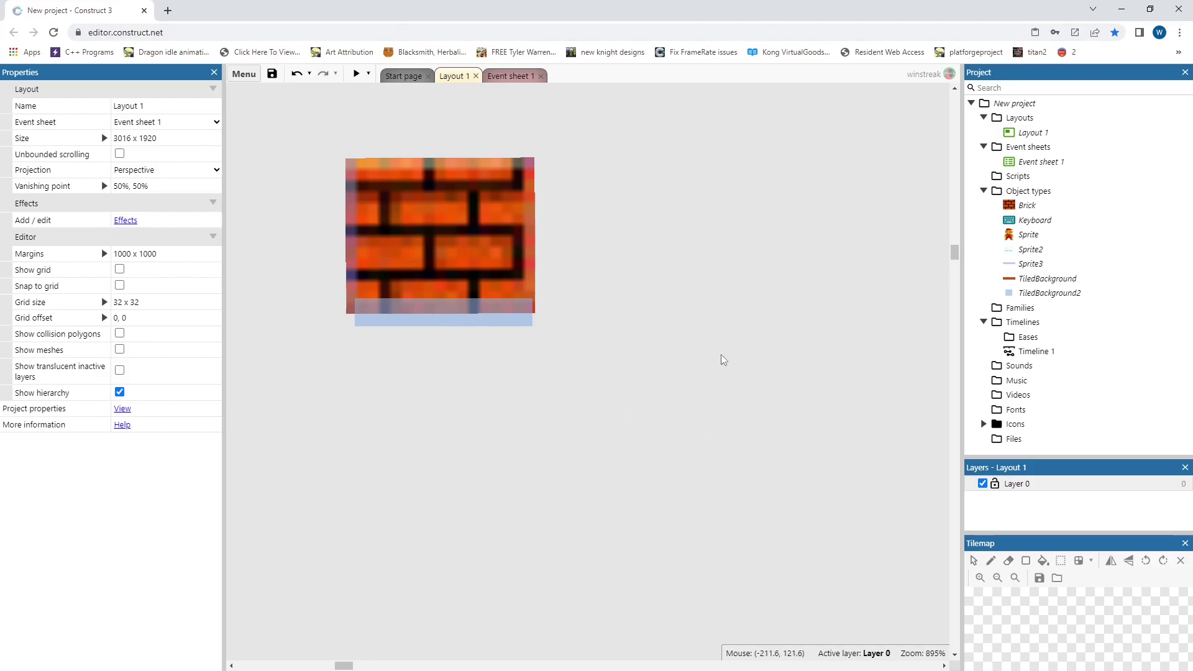
# Rename Sprite3 to InvisibleBreakPoint
pyautogui.click(371, 331)
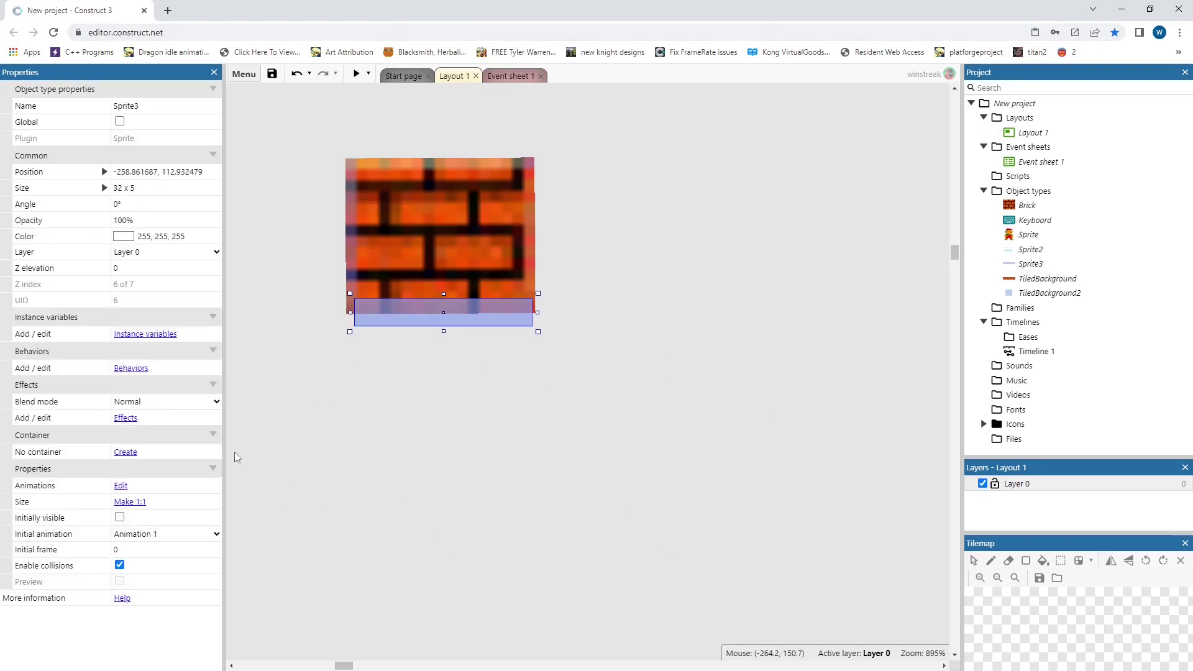
pyautogui.click(125, 453)
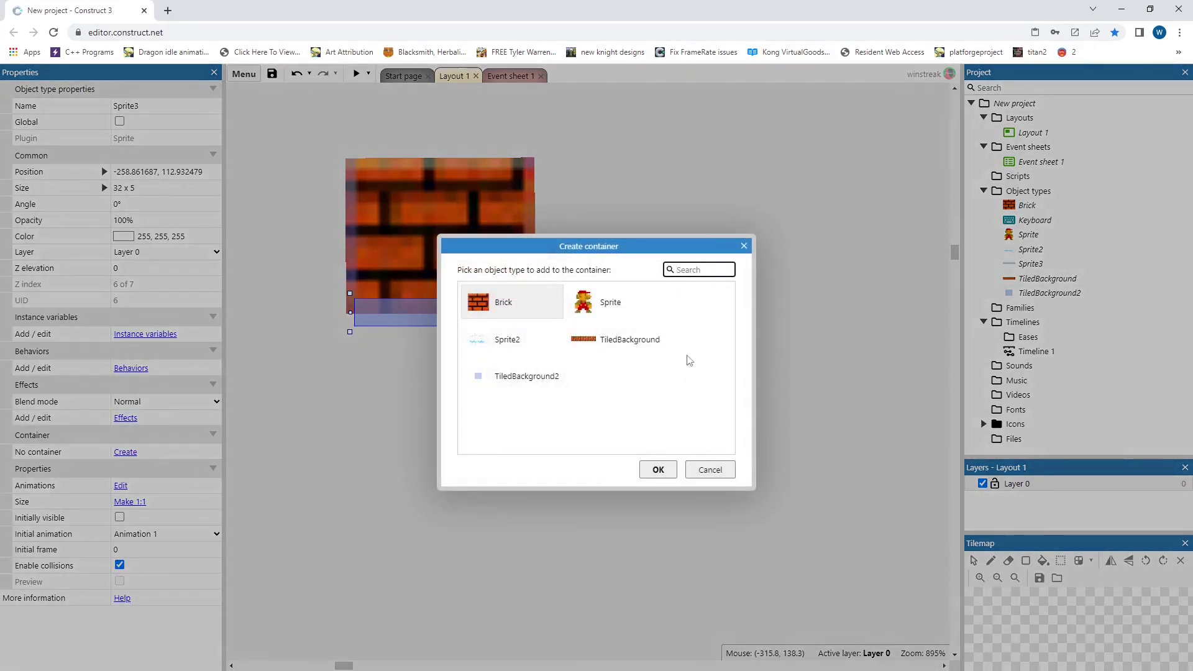
pyautogui.click(743, 246)
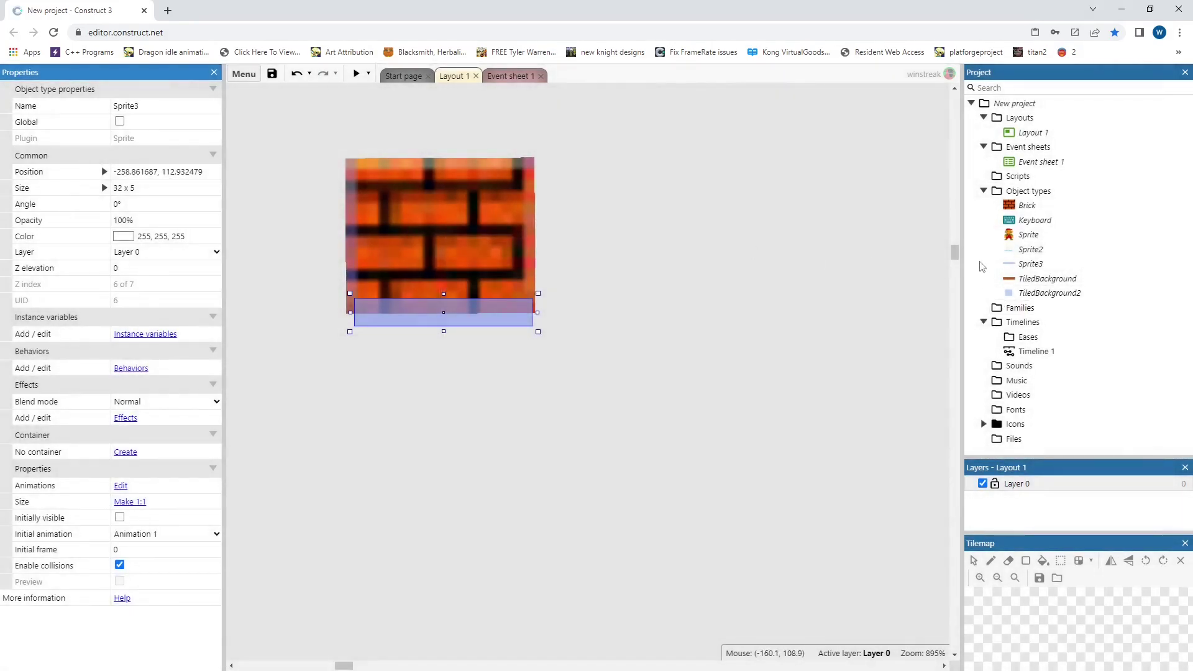
pyautogui.click(155, 106)
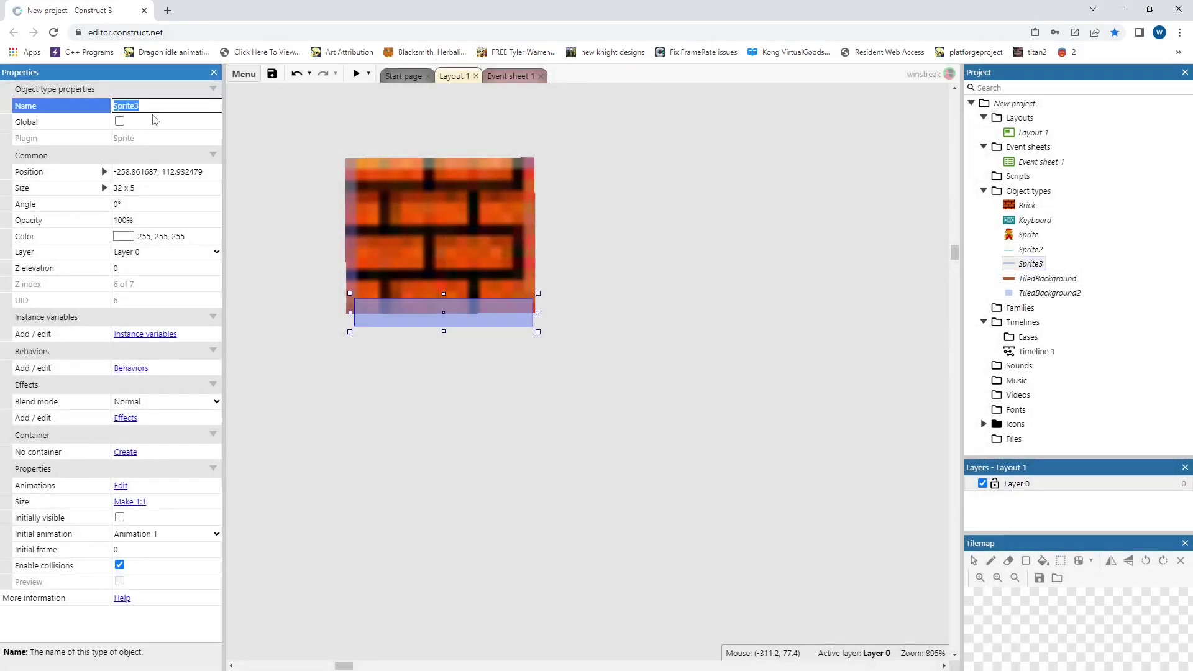
pyautogui.press('BackSpace')
pyautogui.press('Return')
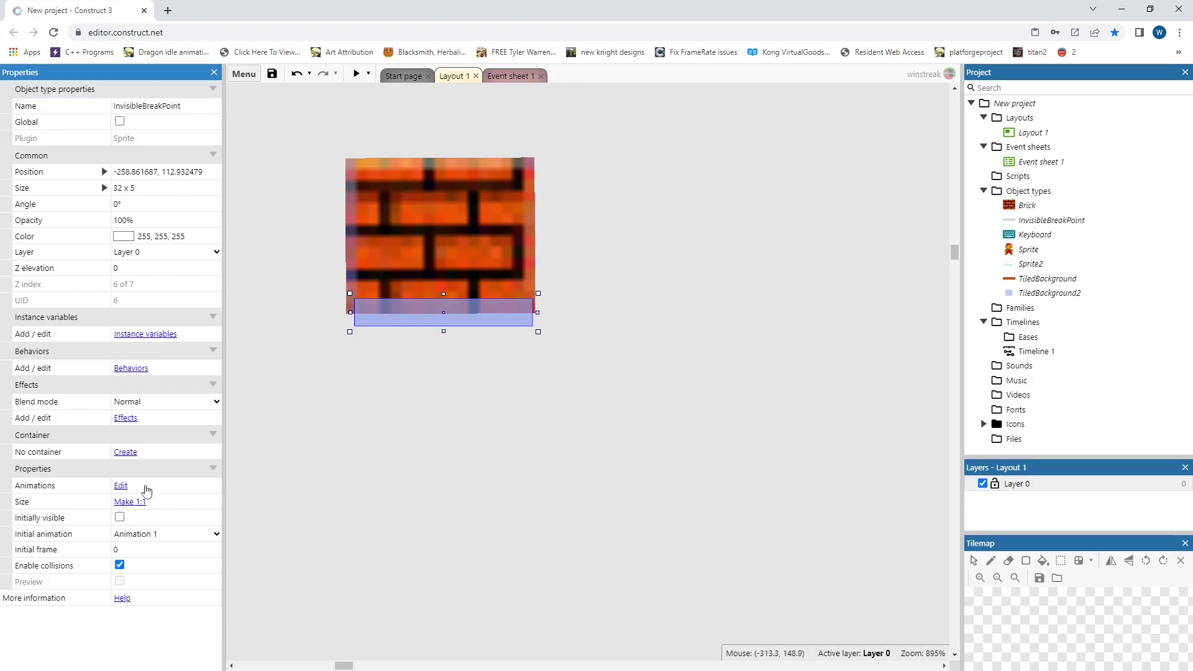
# Create a container for InvisibleBreakPoint containing Brick, then check both objects
pyautogui.click(125, 452)
pyautogui.click(514, 311)
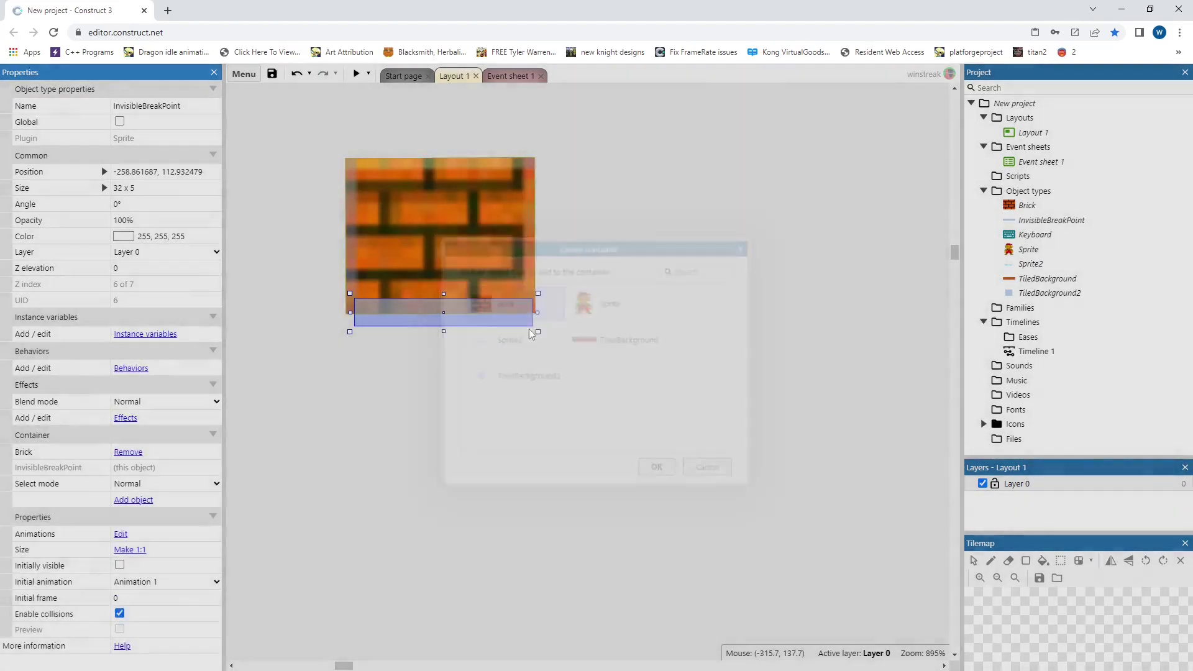
pyautogui.click(440, 487)
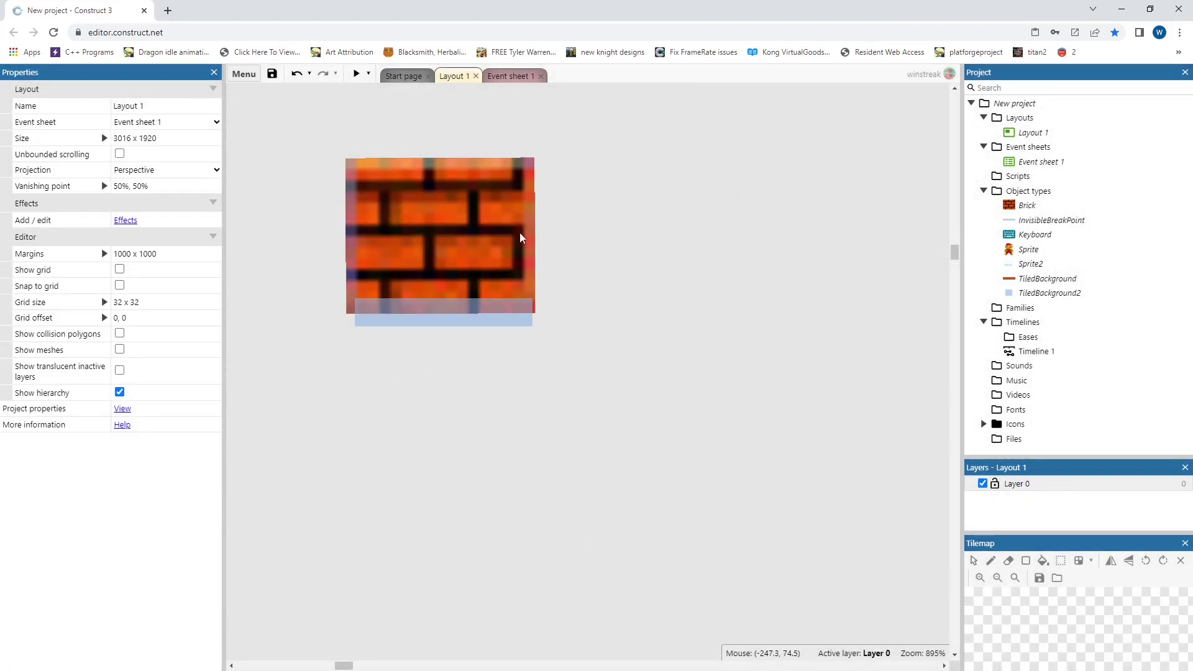
pyautogui.click(470, 328)
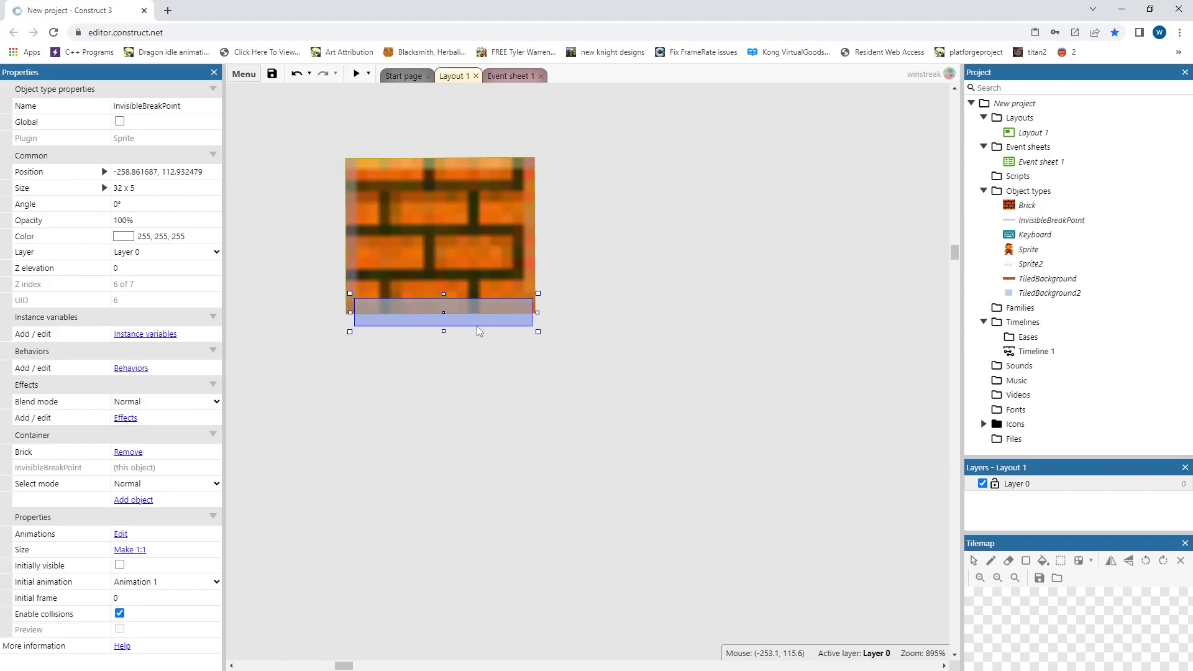
pyautogui.click(447, 245)
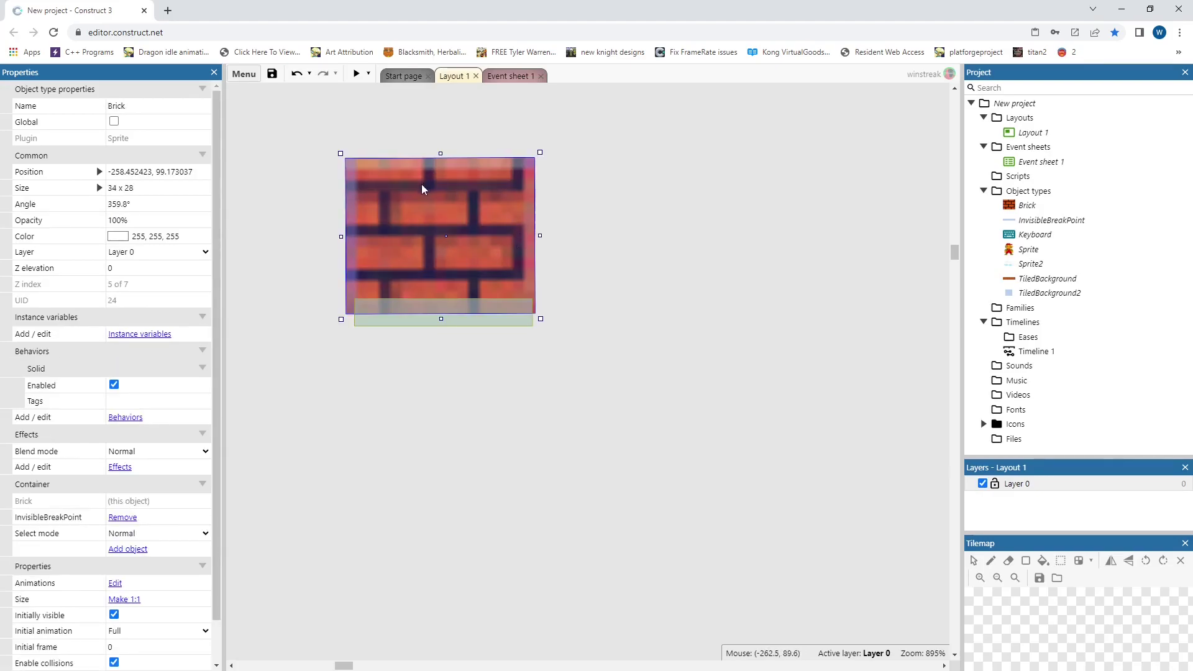
pyautogui.click(508, 75)
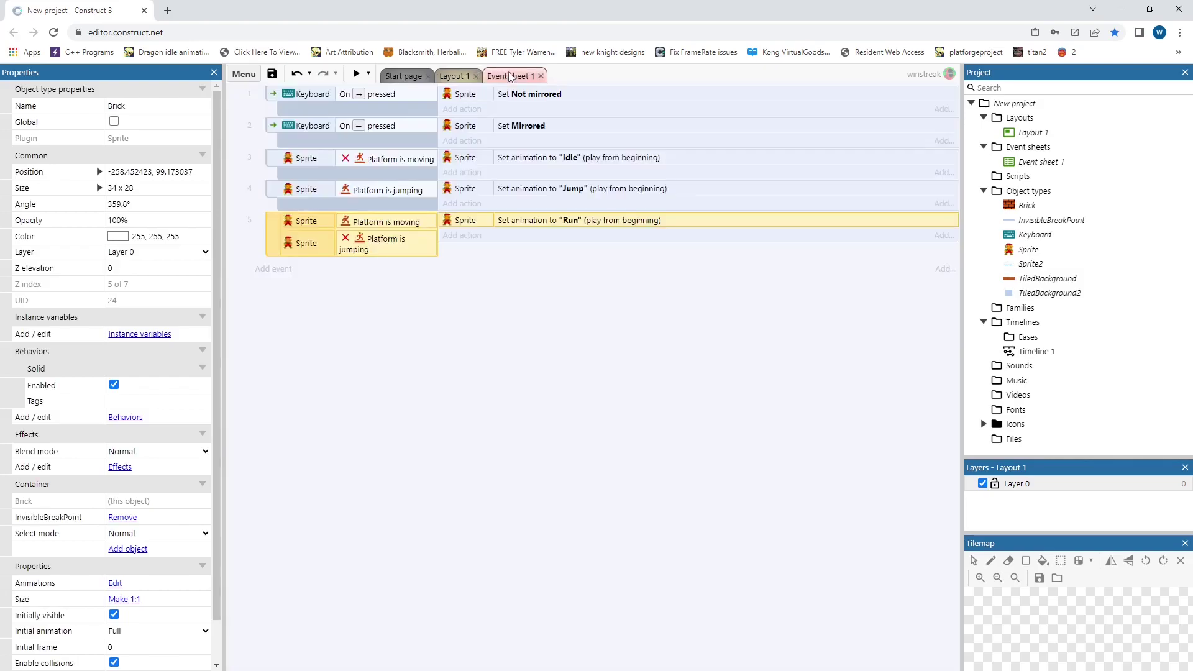
pyautogui.click(454, 77)
pyautogui.keyDown('ctrl'); pyautogui.scroll(-10, 558, 270); pyautogui.keyUp('ctrl')
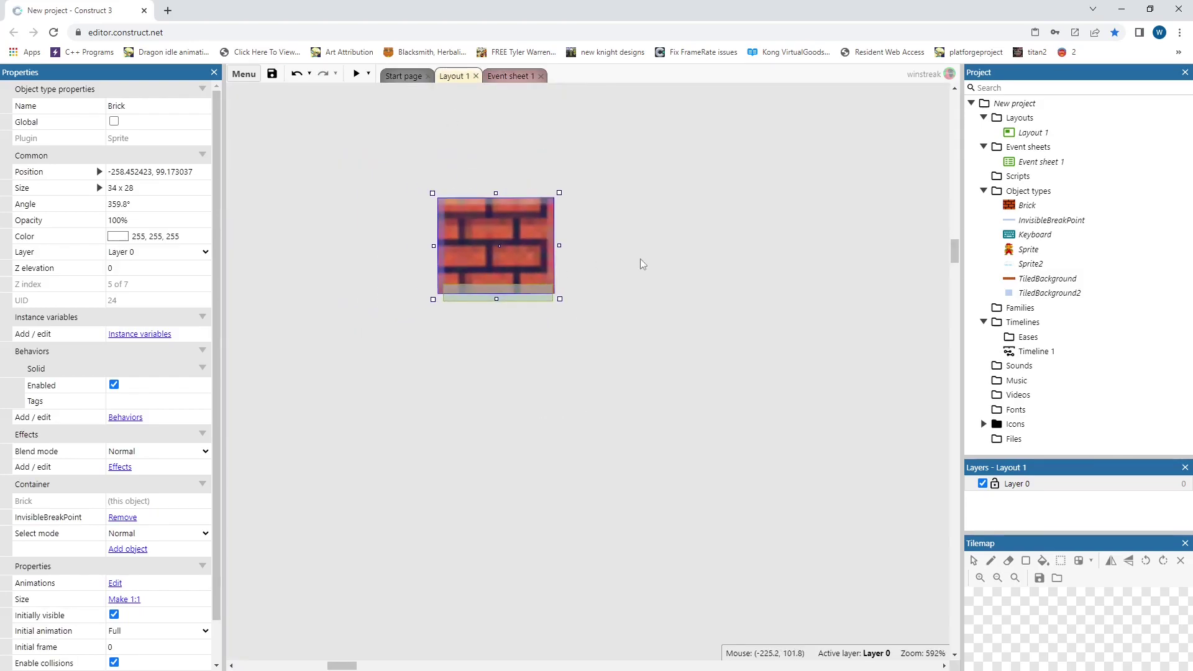
pyautogui.moveTo(573, 215); pyautogui.dragTo(682, 299)
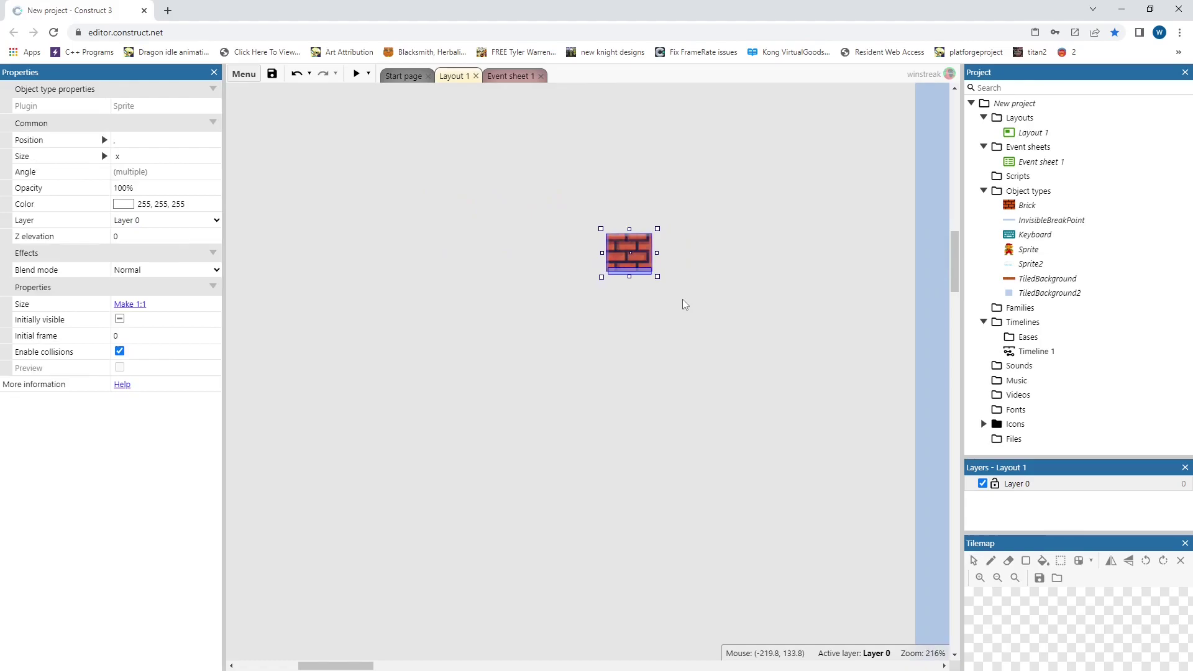
pyautogui.hotkey('ctrl', 'c')
pyautogui.hotkey('ctrl', 'v')
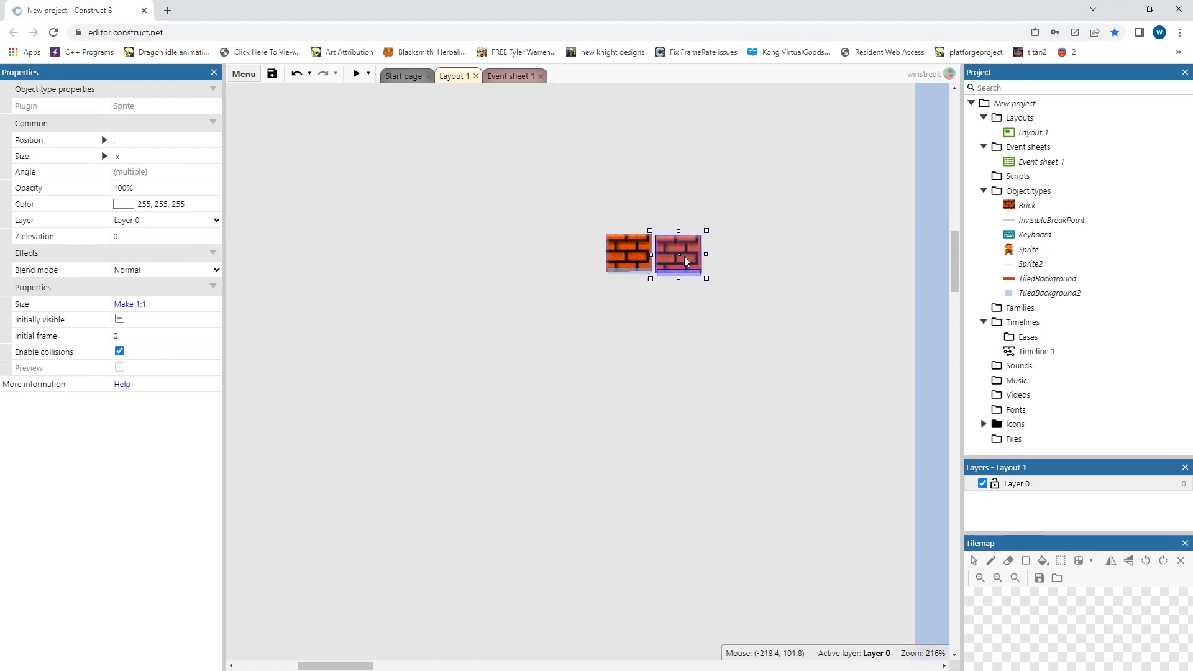
pyautogui.click(681, 255)
pyautogui.click(531, 260)
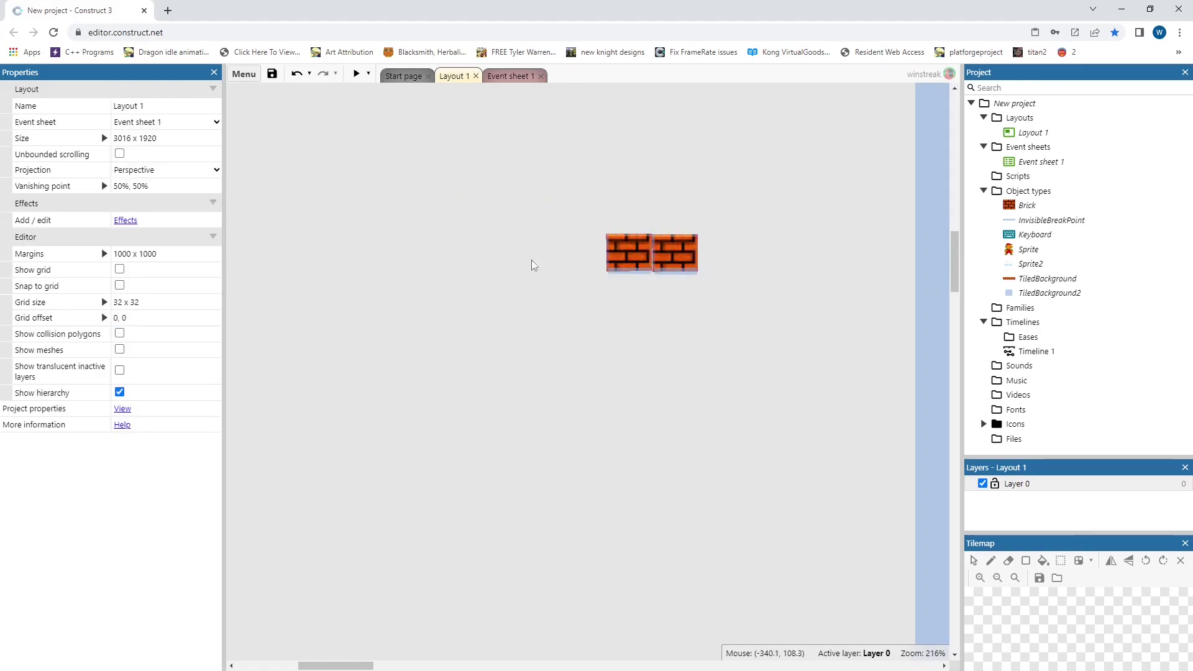
pyautogui.moveTo(599, 233); pyautogui.dragTo(735, 307)
pyautogui.hotkey('ctrl', 'c')
pyautogui.hotkey('ctrl', 'v')
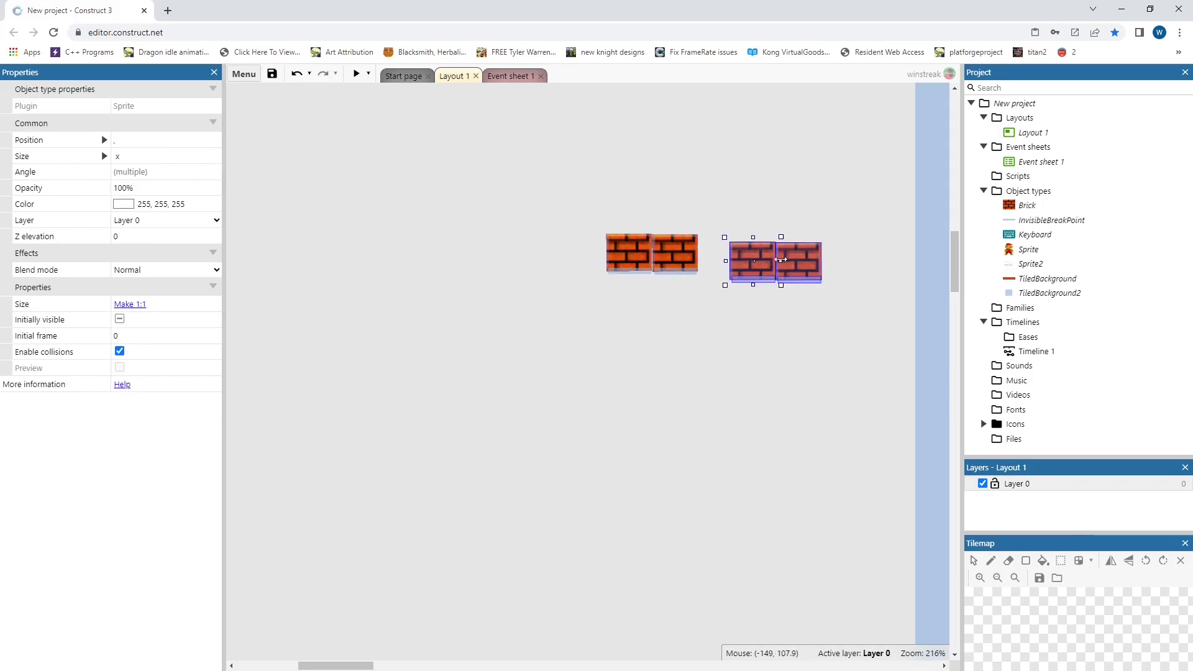
pyautogui.click(777, 248)
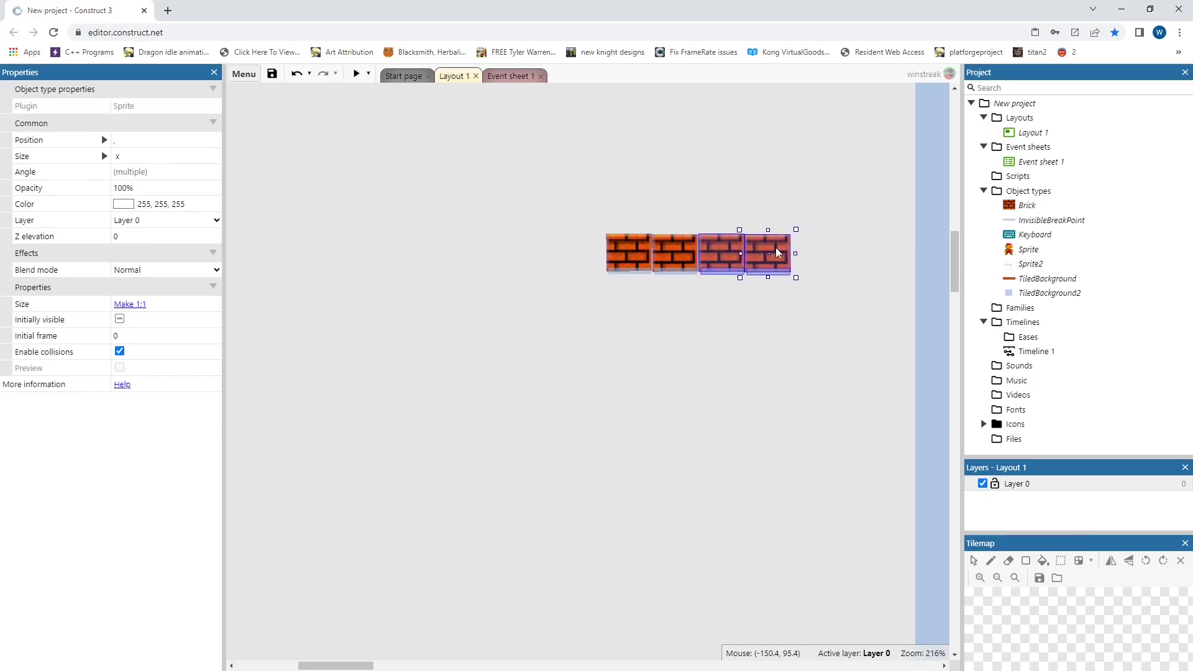
pyautogui.click(633, 231)
pyautogui.moveTo(532, 197); pyautogui.dragTo(847, 317)
pyautogui.hotkey('ctrl', 'c')
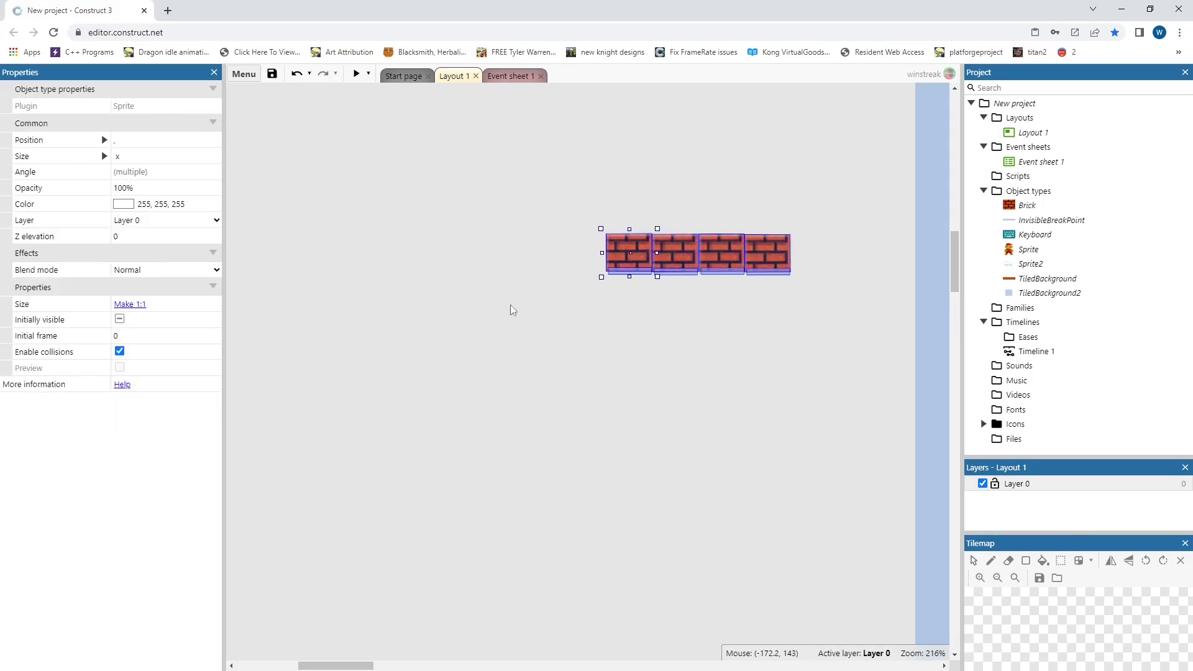
pyautogui.hotkey('ctrl', 'v')
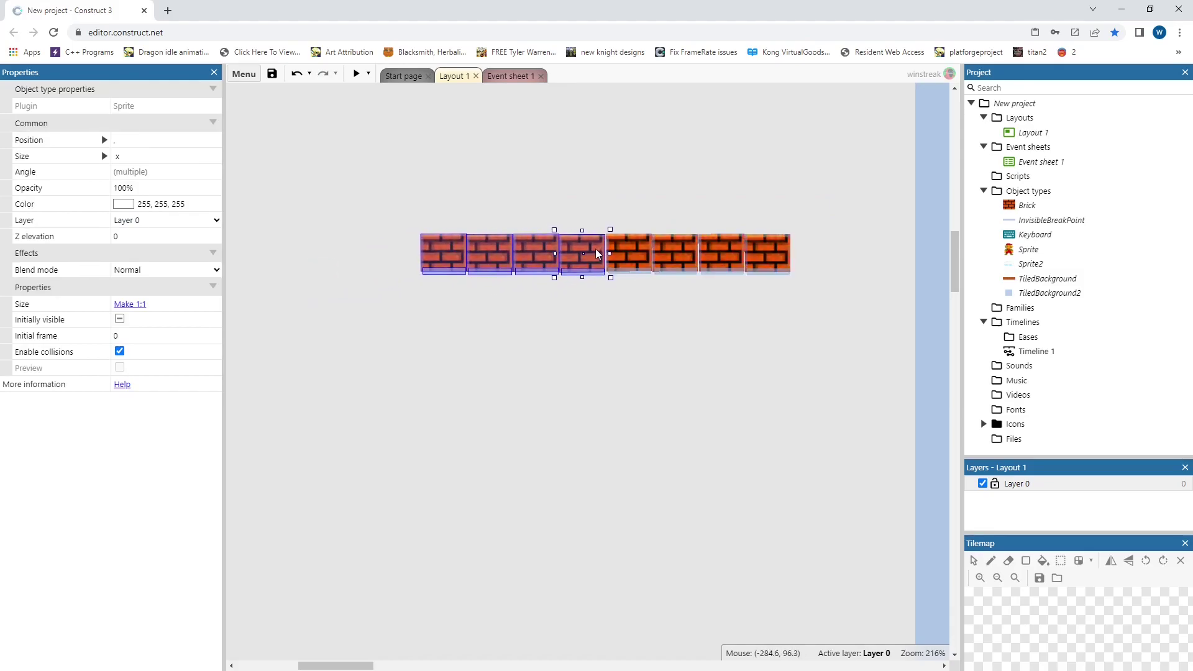
pyautogui.click(595, 248)
pyautogui.click(476, 325)
pyautogui.moveTo(391, 201); pyautogui.dragTo(459, 278)
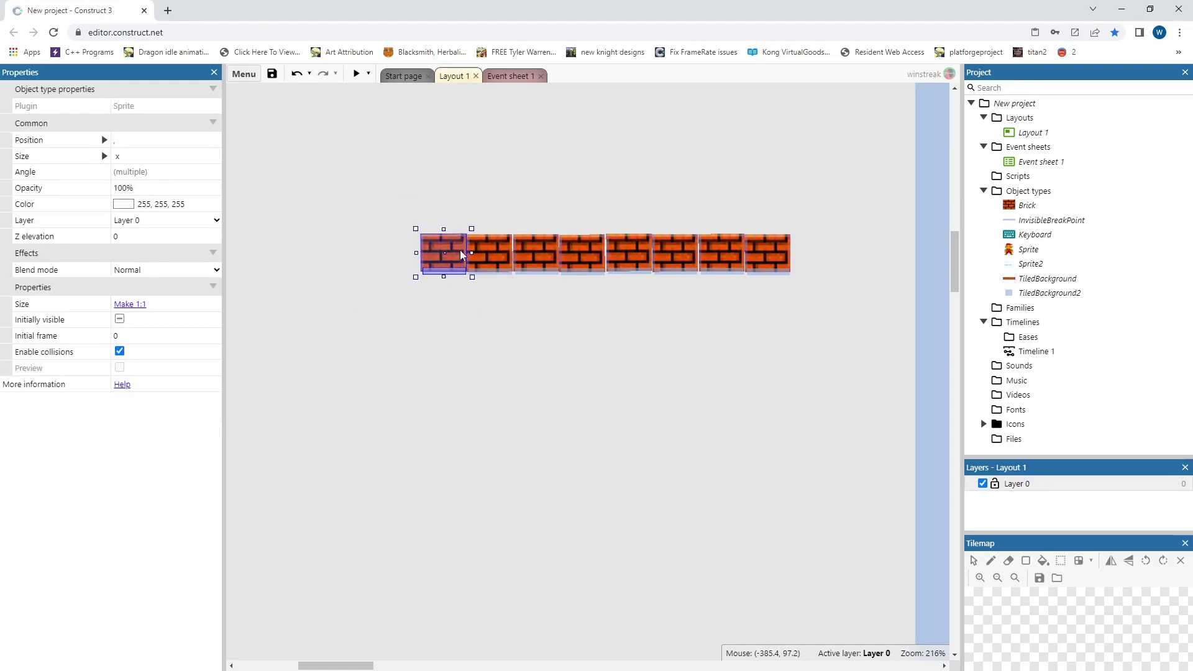
pyautogui.click(405, 335)
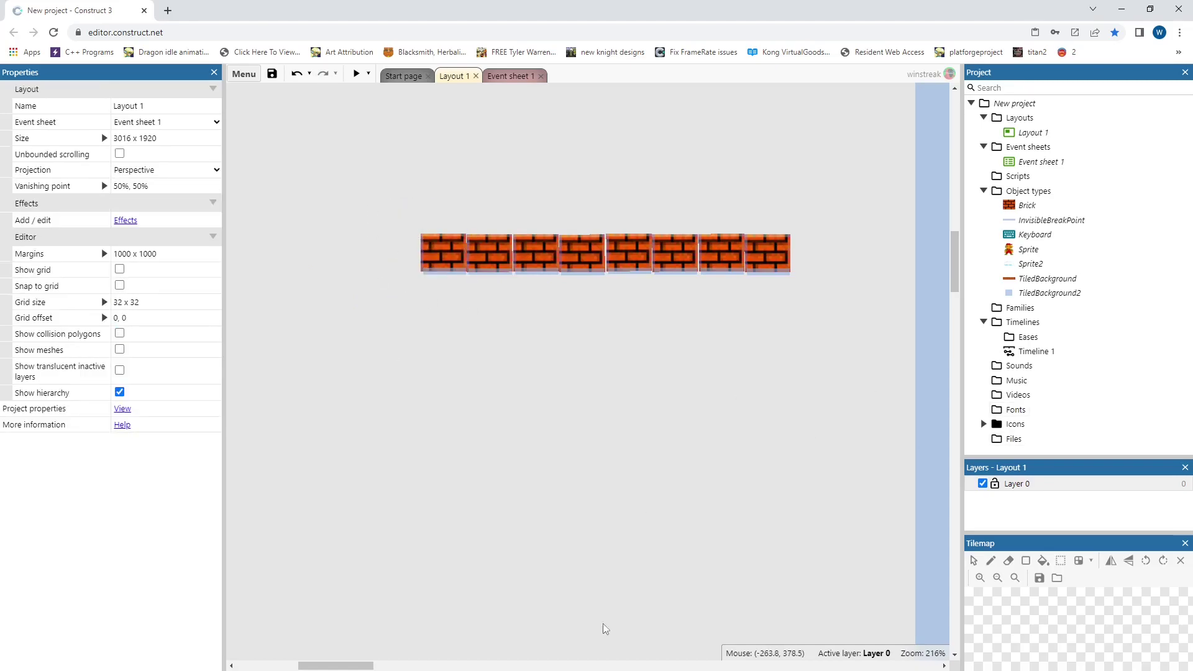
pyautogui.moveTo(382, 664)
pyautogui.mouseDown()
pyautogui.moveTo(422, 663)
pyautogui.moveTo(370, 656)
pyautogui.mouseUp()
pyautogui.scroll(-2, 546, 418)
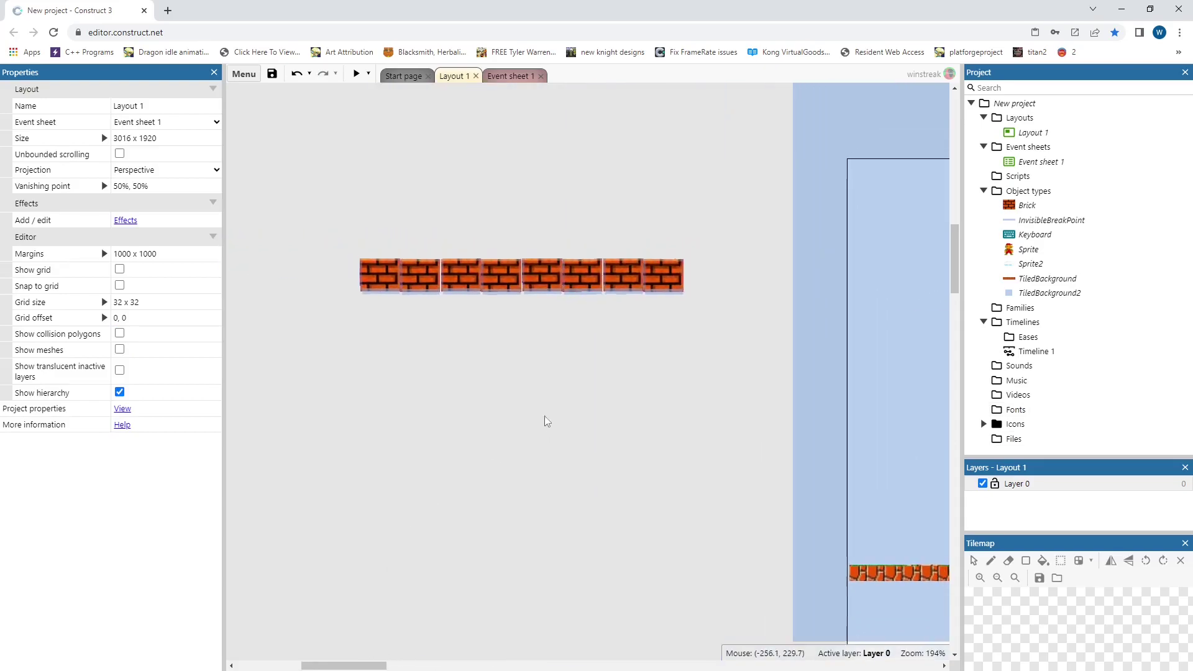
pyautogui.moveTo(331, 235); pyautogui.dragTo(746, 373)
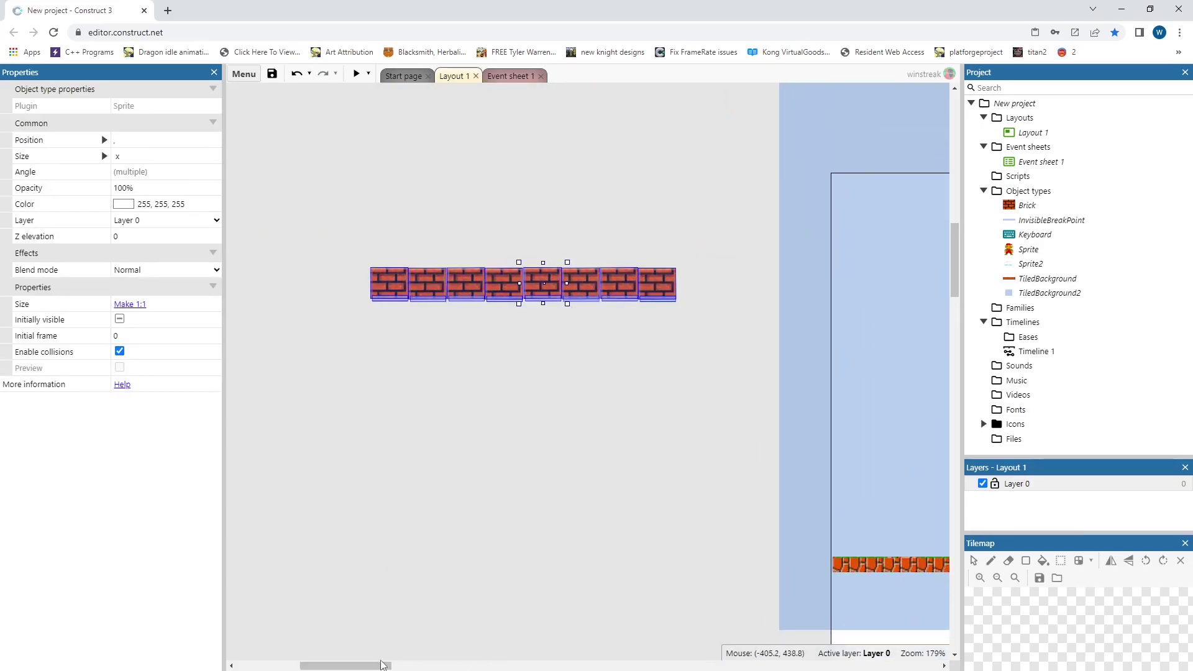
pyautogui.moveTo(382, 664); pyautogui.dragTo(408, 663)
pyautogui.moveTo(394, 302); pyautogui.dragTo(922, 403)
pyautogui.click(639, 438)
pyautogui.click(604, 409)
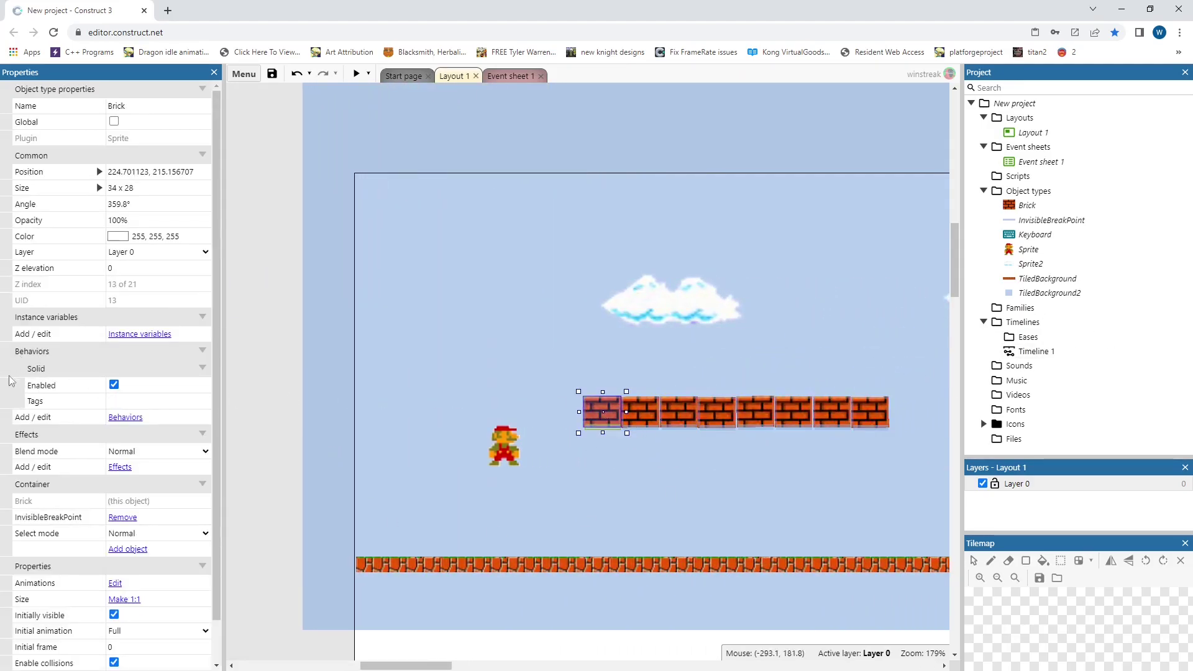
pyautogui.click(352, 76)
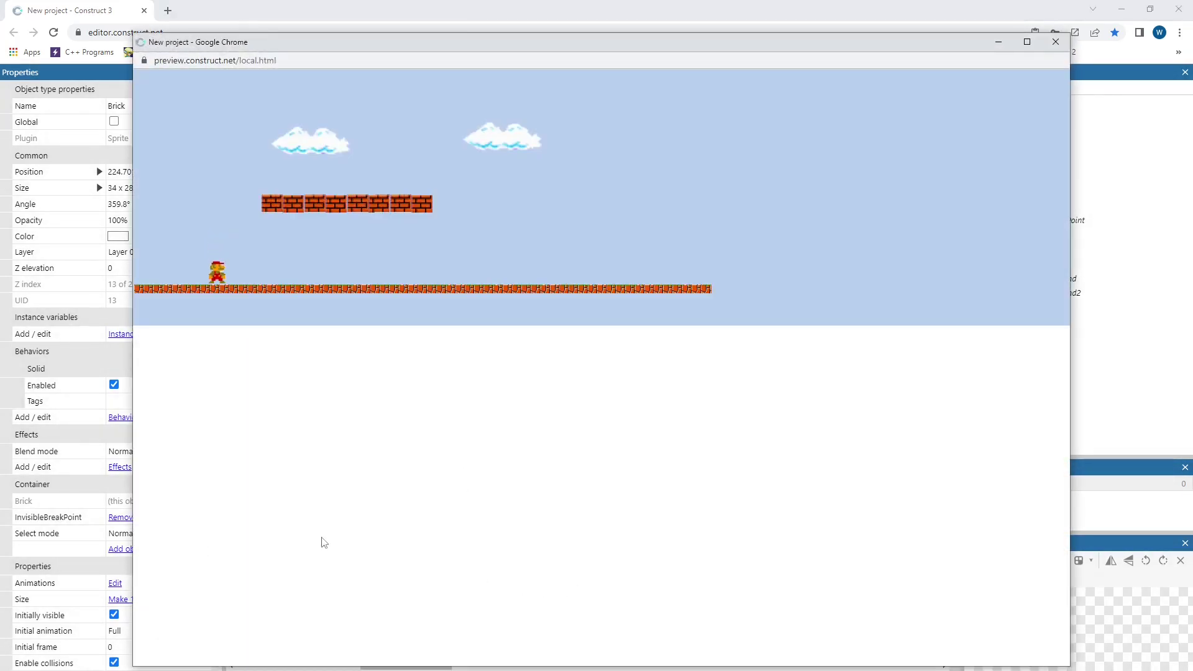
pyautogui.press('Right')
pyautogui.press('Up')
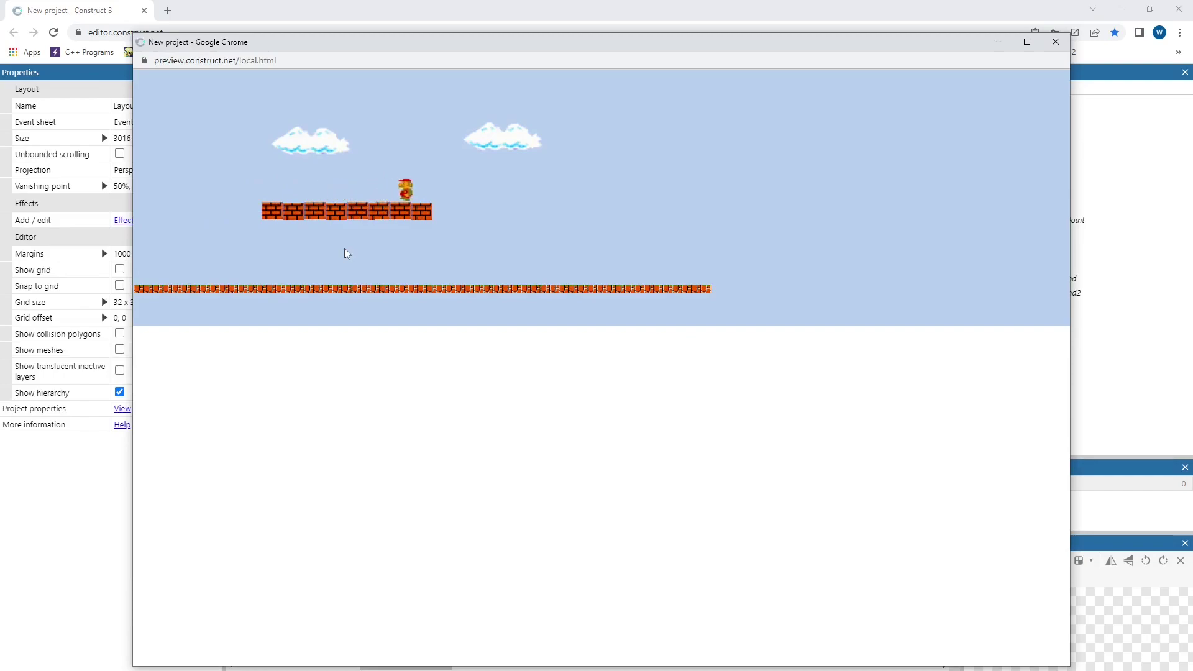
pyautogui.press('Left')
pyautogui.press('Right')
pyautogui.press('Left')
pyautogui.press('Up')
pyautogui.press('Up')
pyautogui.press('Left')
# Add event 6 with condition Sprite On collision with InvisibleBreakPoint
pyautogui.click(1055, 41)
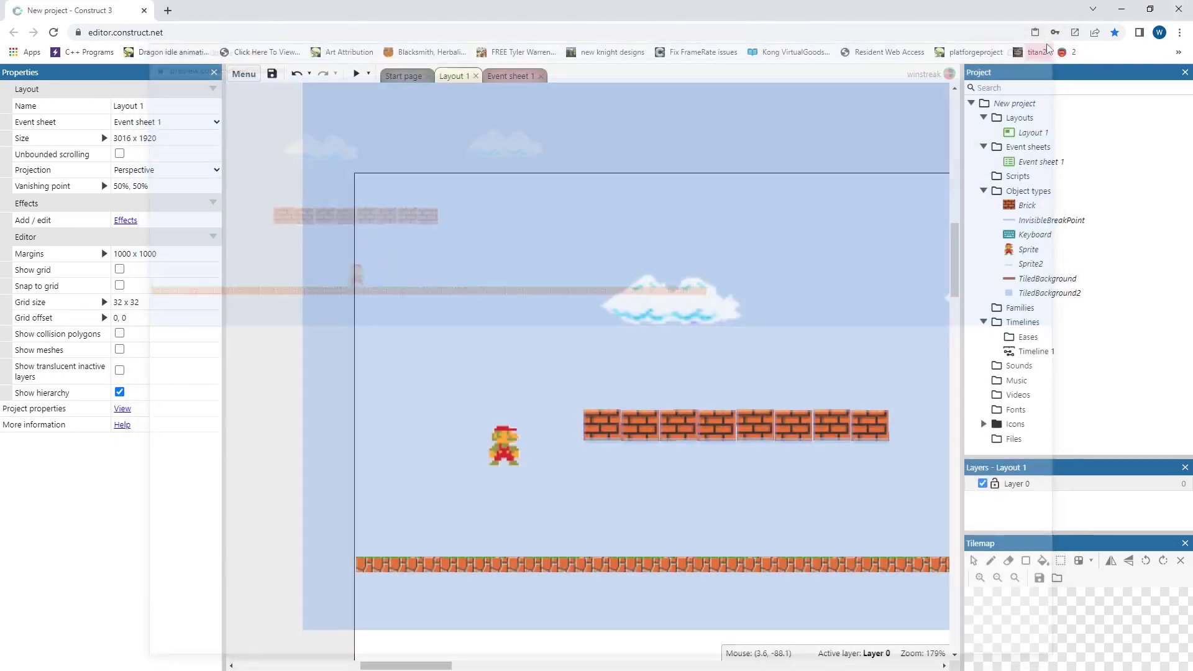
pyautogui.click(519, 75)
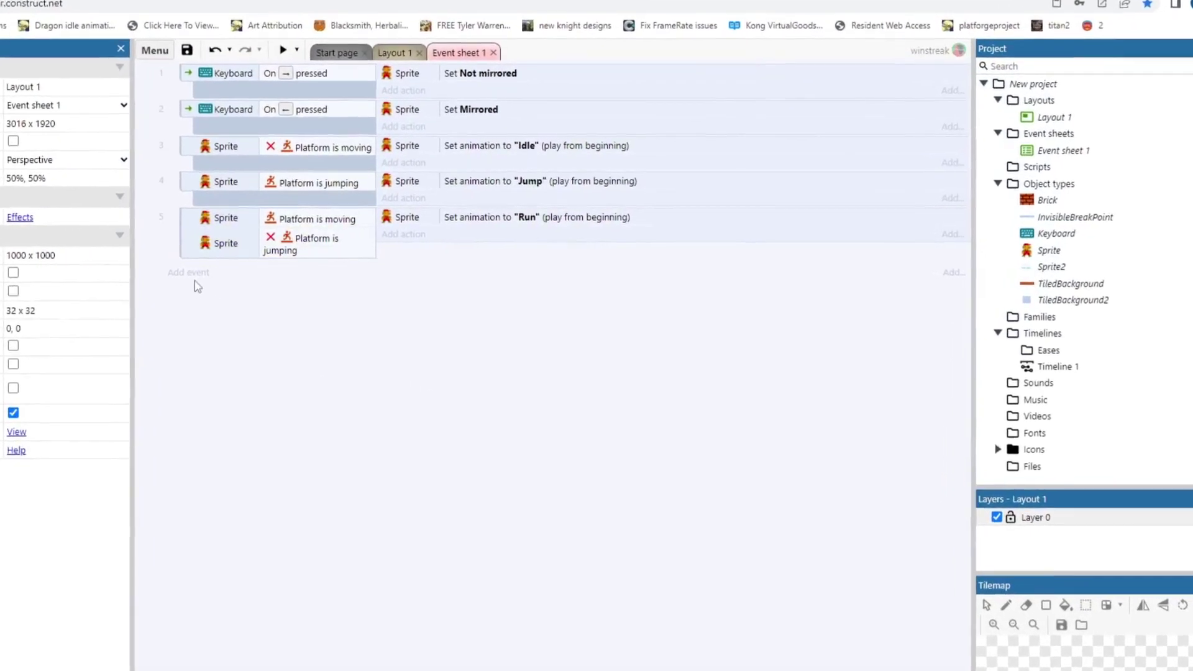
pyautogui.click(229, 272)
pyautogui.doubleClick(1006, 320)
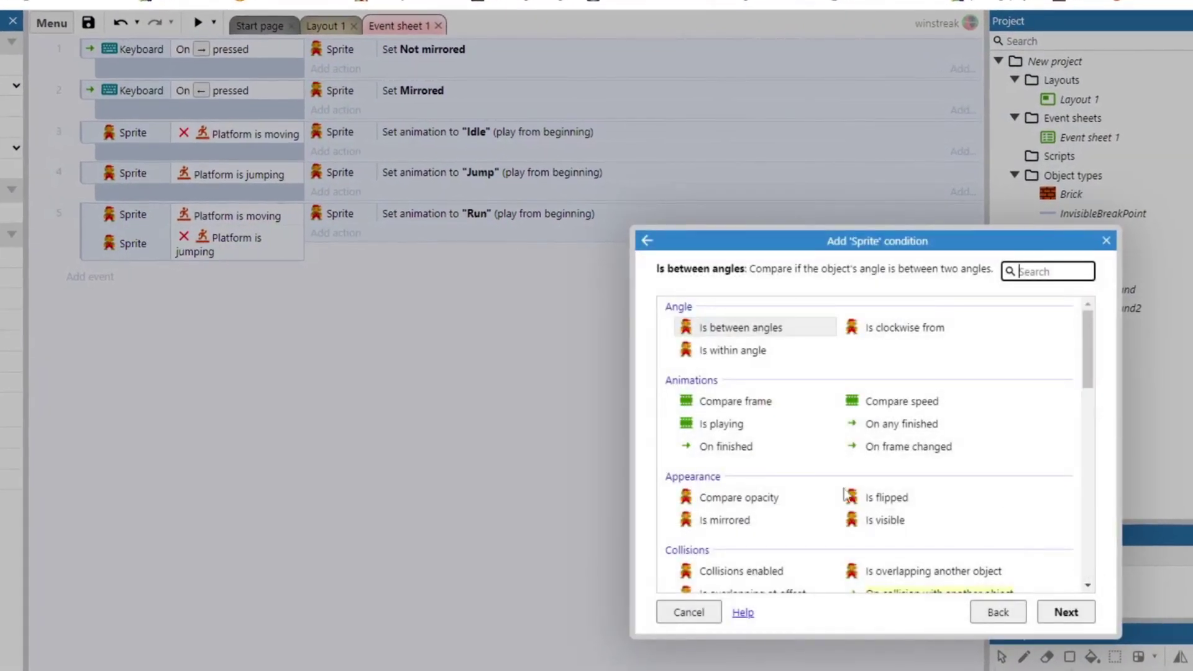
pyautogui.scroll(-3, 924, 491)
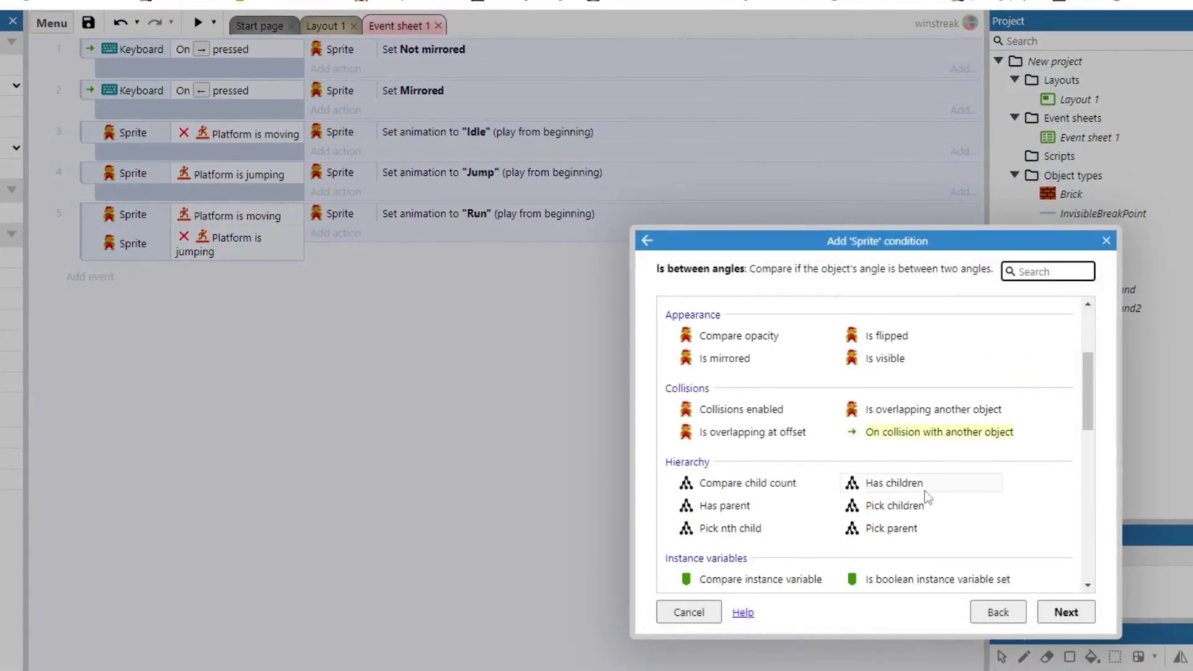
pyautogui.doubleClick(919, 434)
pyautogui.click(652, 324)
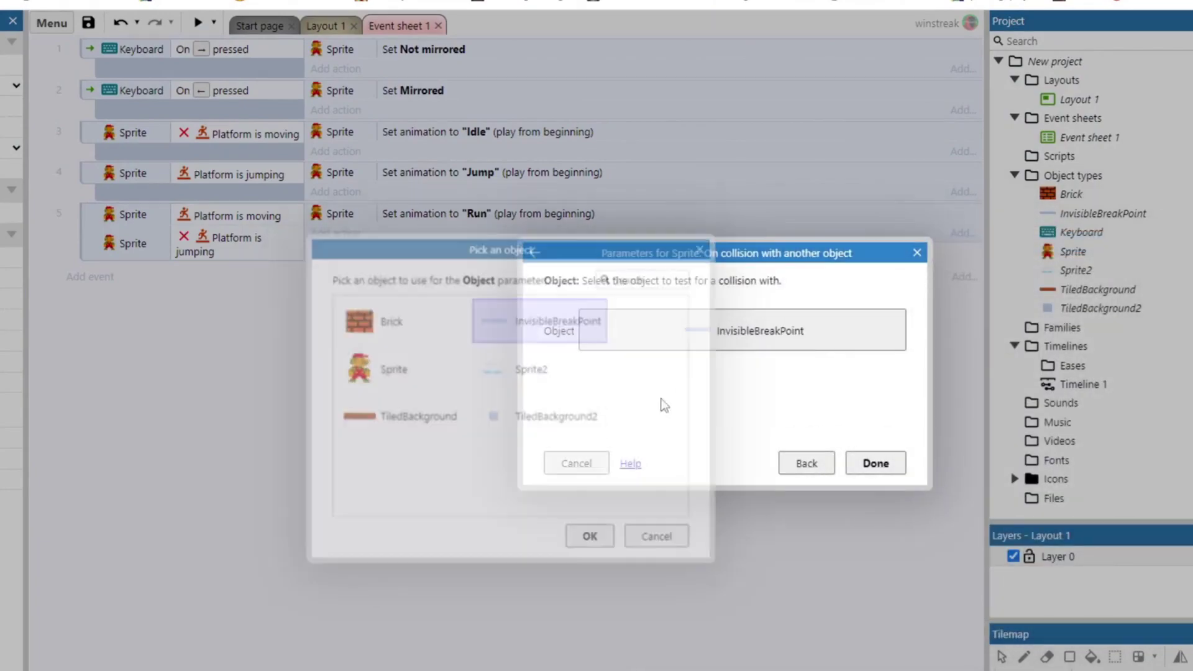
pyautogui.click(876, 463)
# Add an inverted Sprite Is on floor condition to event 6
pyautogui.doubleClick(90, 293)
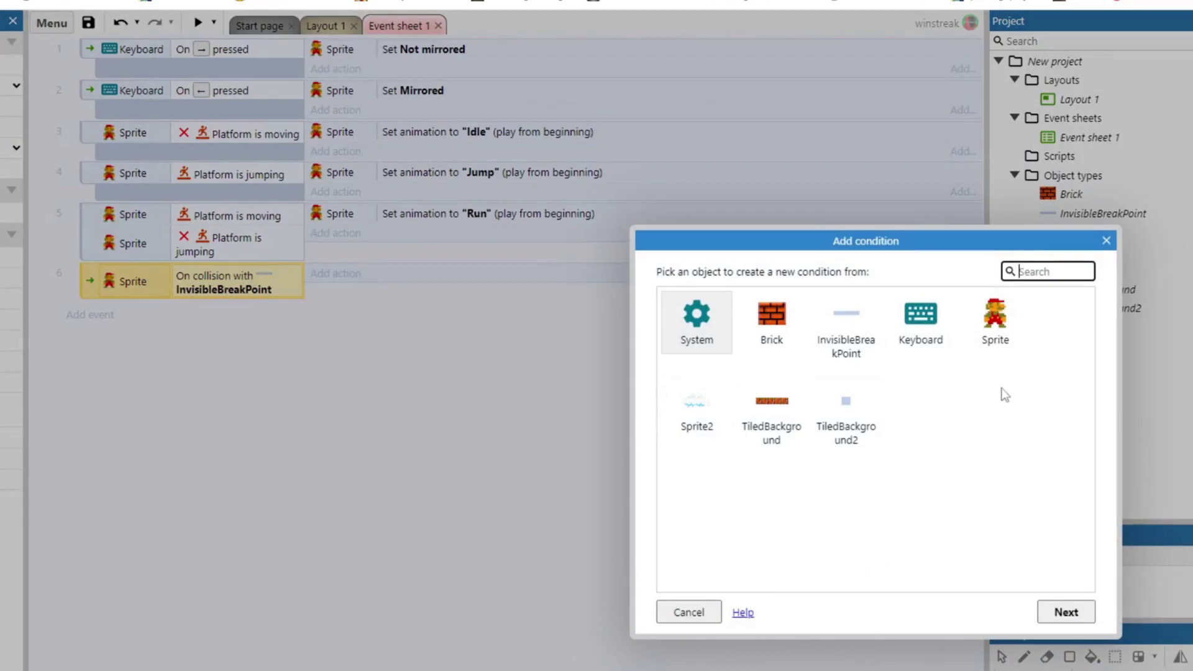
pyautogui.doubleClick(982, 348)
pyautogui.scroll(-8, 890, 405)
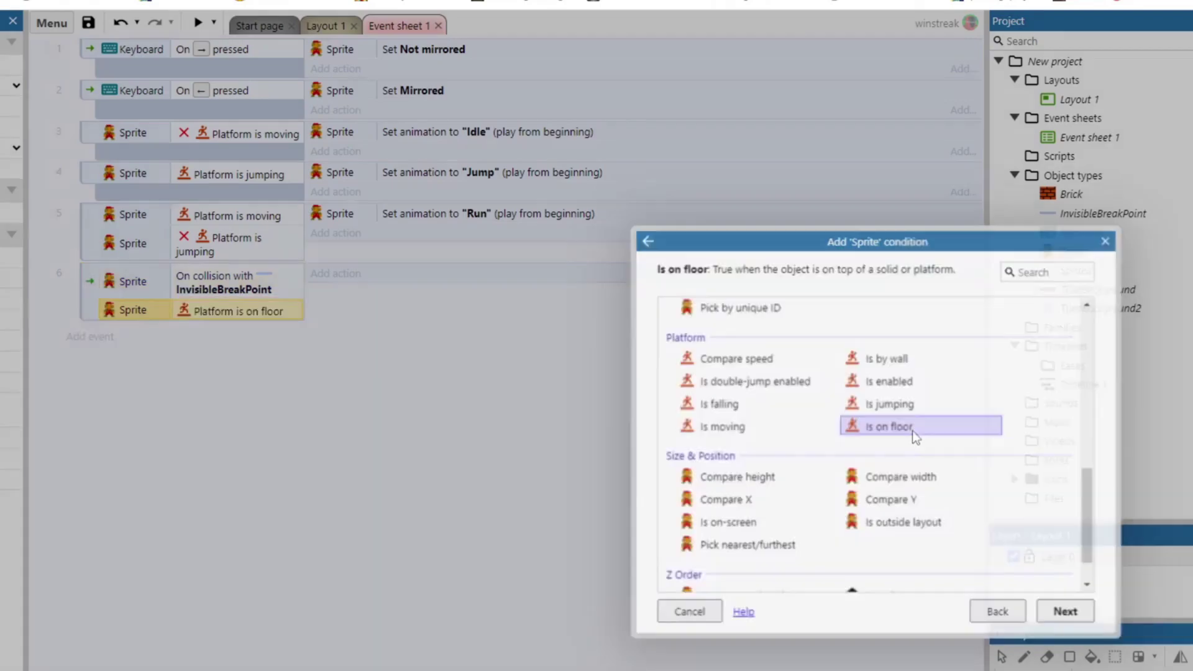
pyautogui.doubleClick(912, 431)
pyautogui.rightClick(248, 320)
pyautogui.click(292, 376)
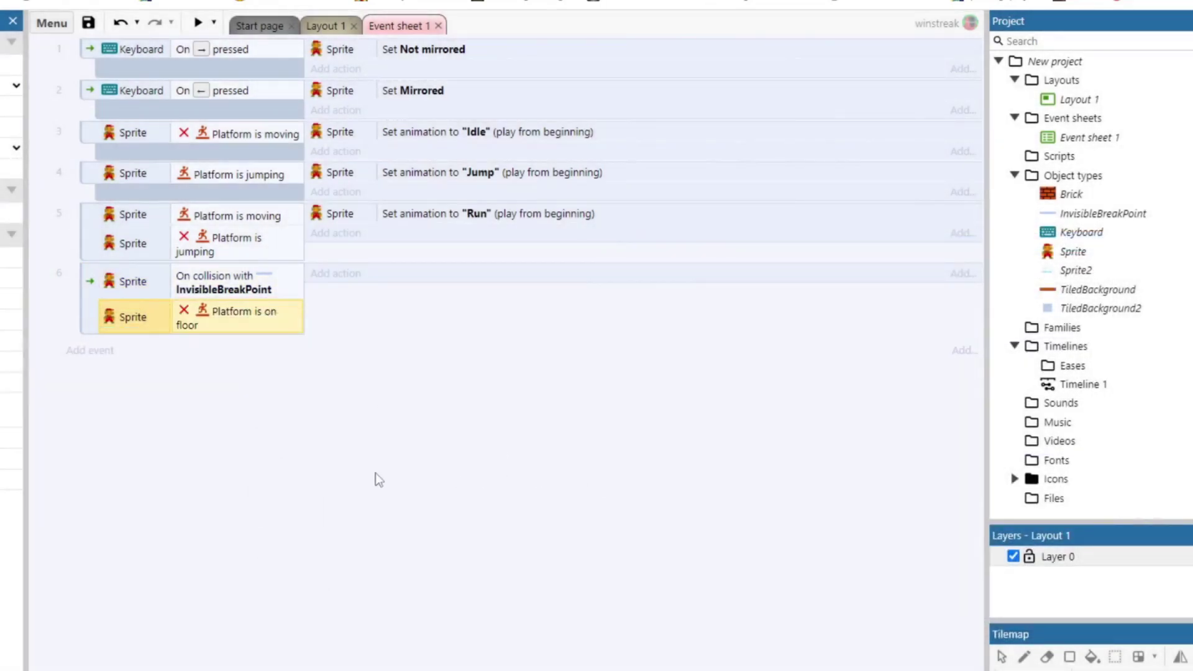
pyautogui.click(374, 460)
# Give event 6 the action Brick Set animation to "Break"
pyautogui.click(354, 273)
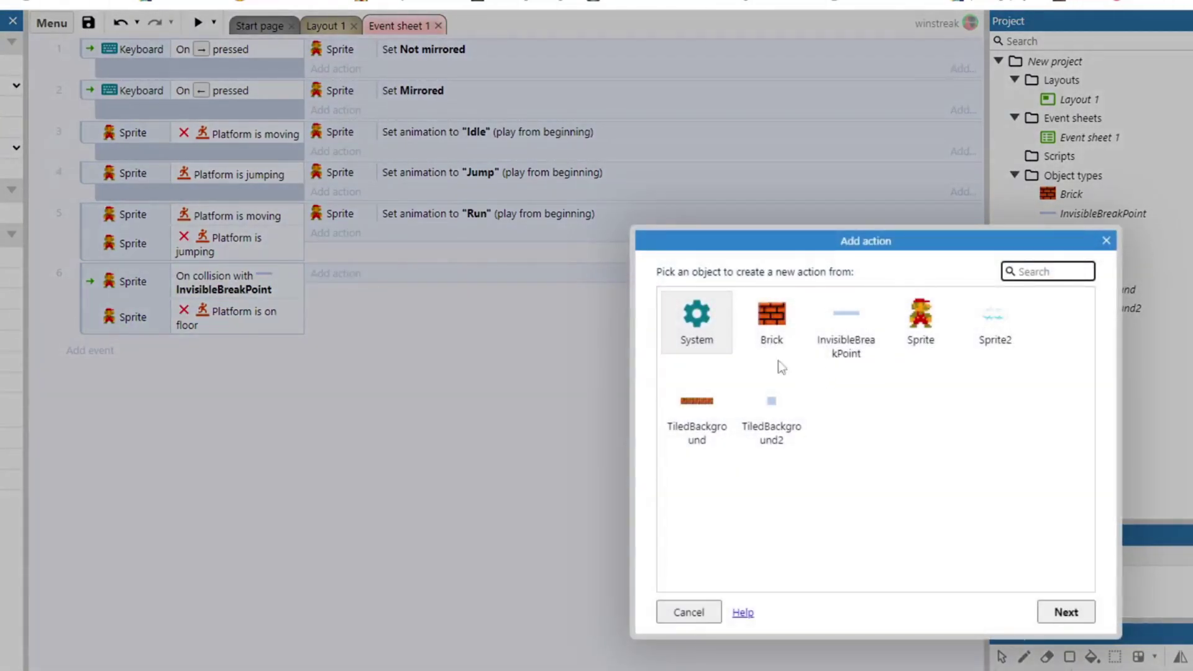
pyautogui.doubleClick(772, 329)
pyautogui.doubleClick(715, 423)
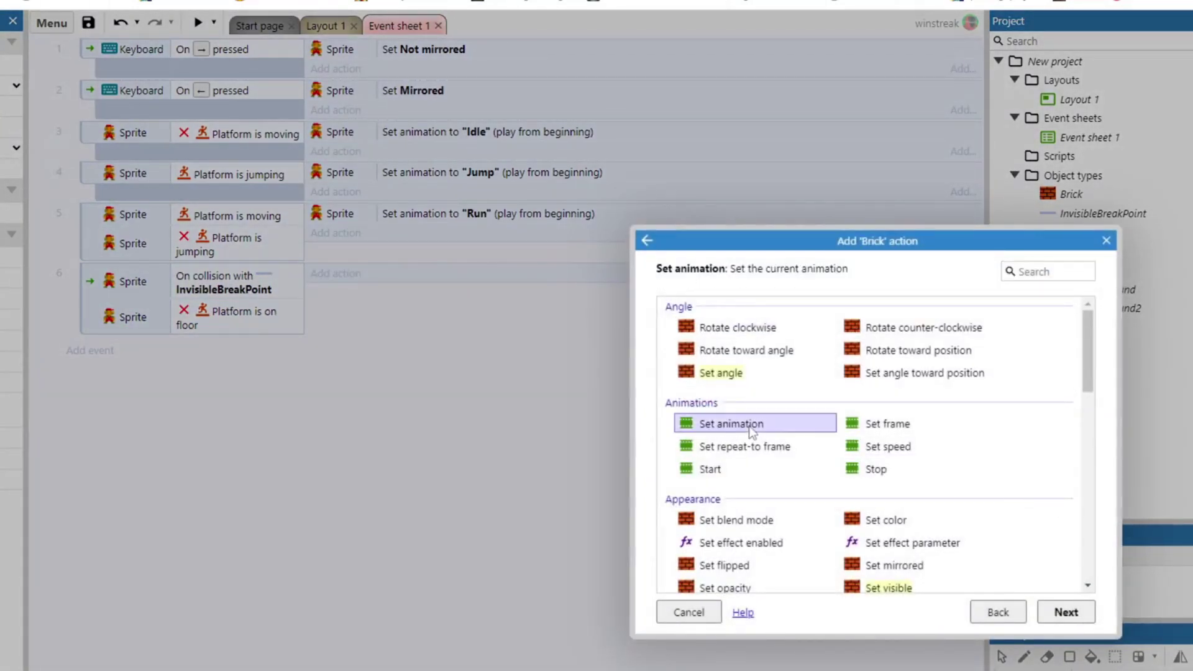
pyautogui.write('"')
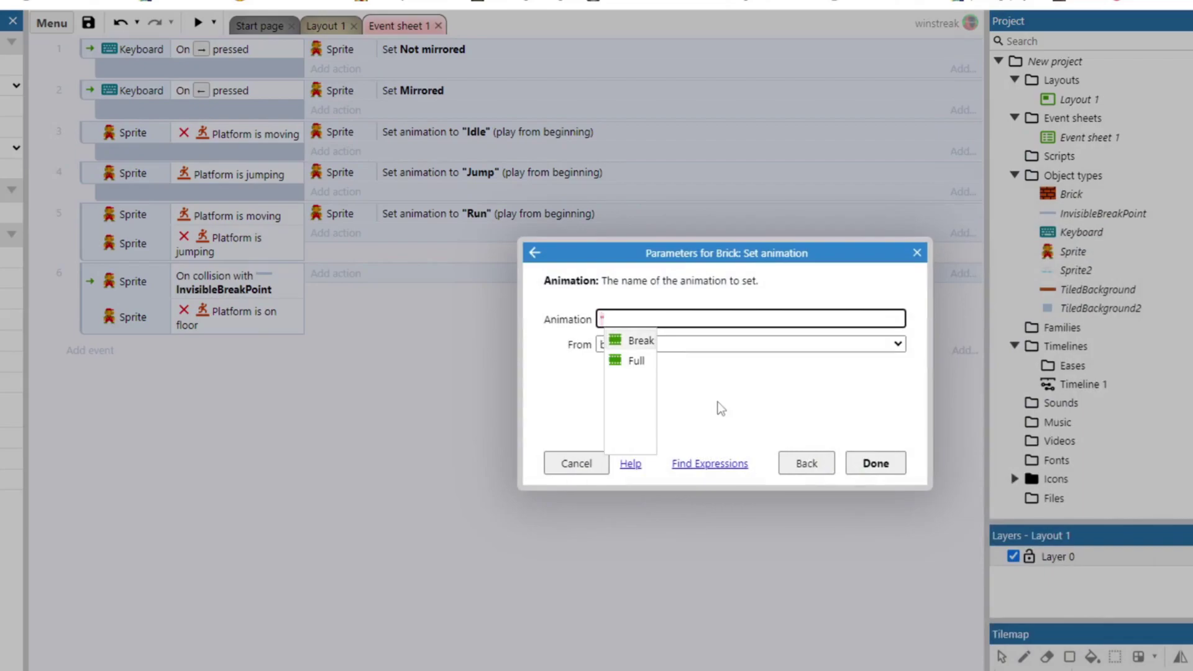
pyautogui.press('Return')
pyautogui.press('Return')
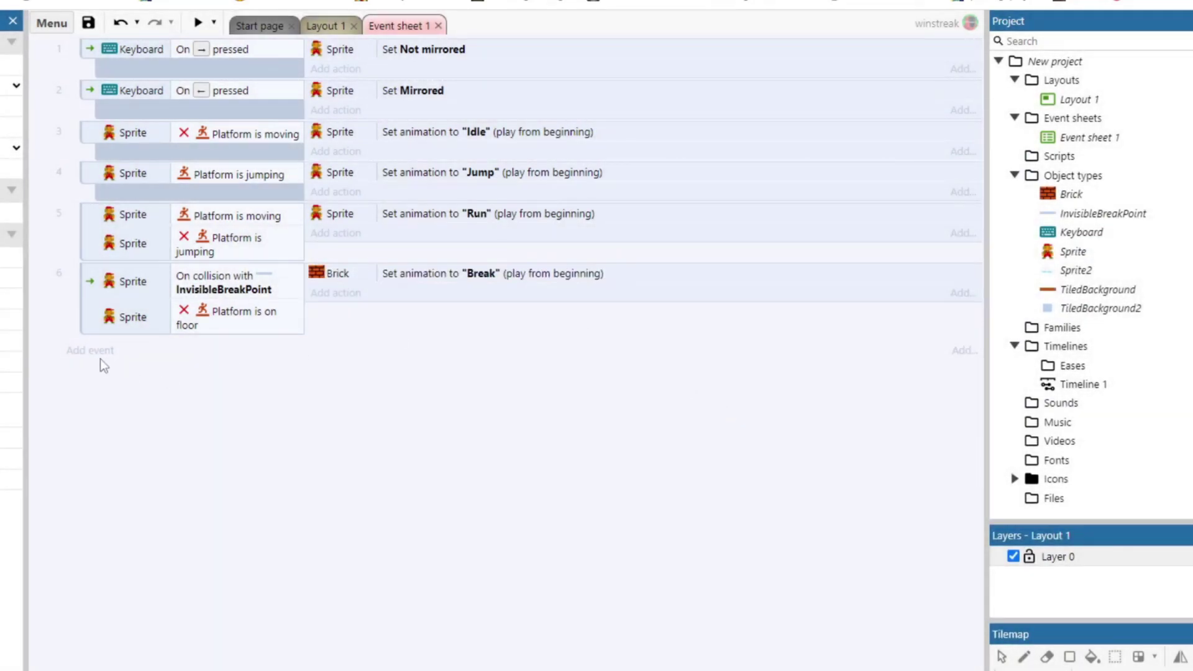
# Add event 7 triggered by Brick On animation "break" finished
pyautogui.click(100, 359)
pyautogui.doubleClick(766, 347)
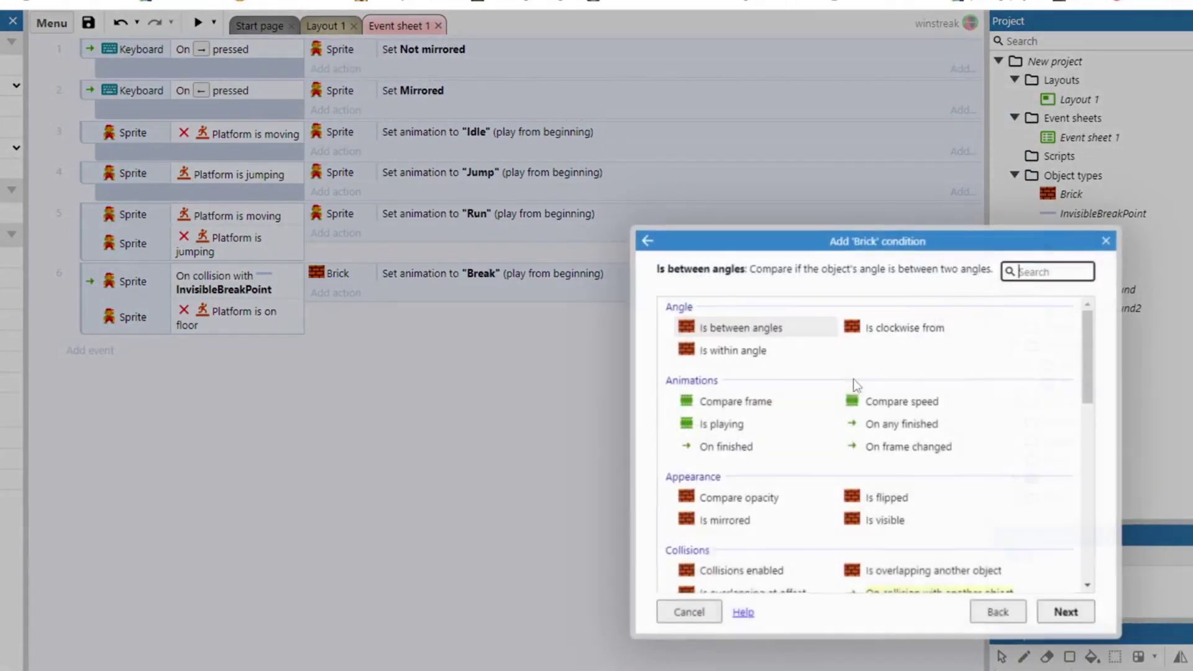
pyautogui.doubleClick(702, 446)
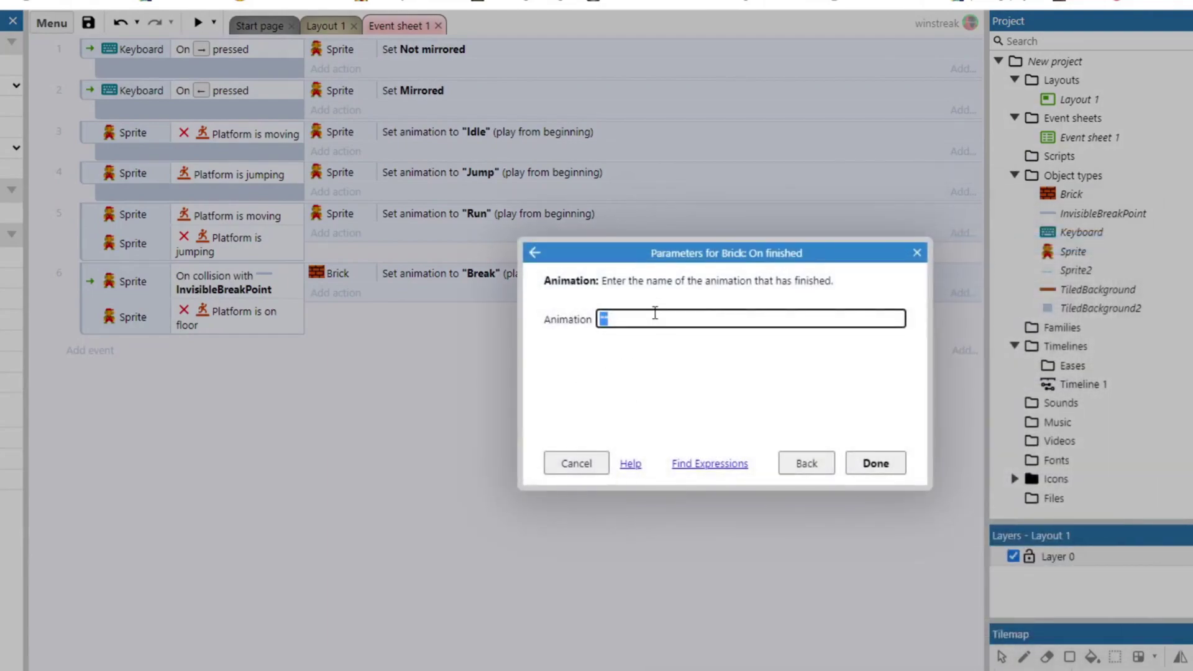
pyautogui.write('"break"')
pyautogui.press('Return')
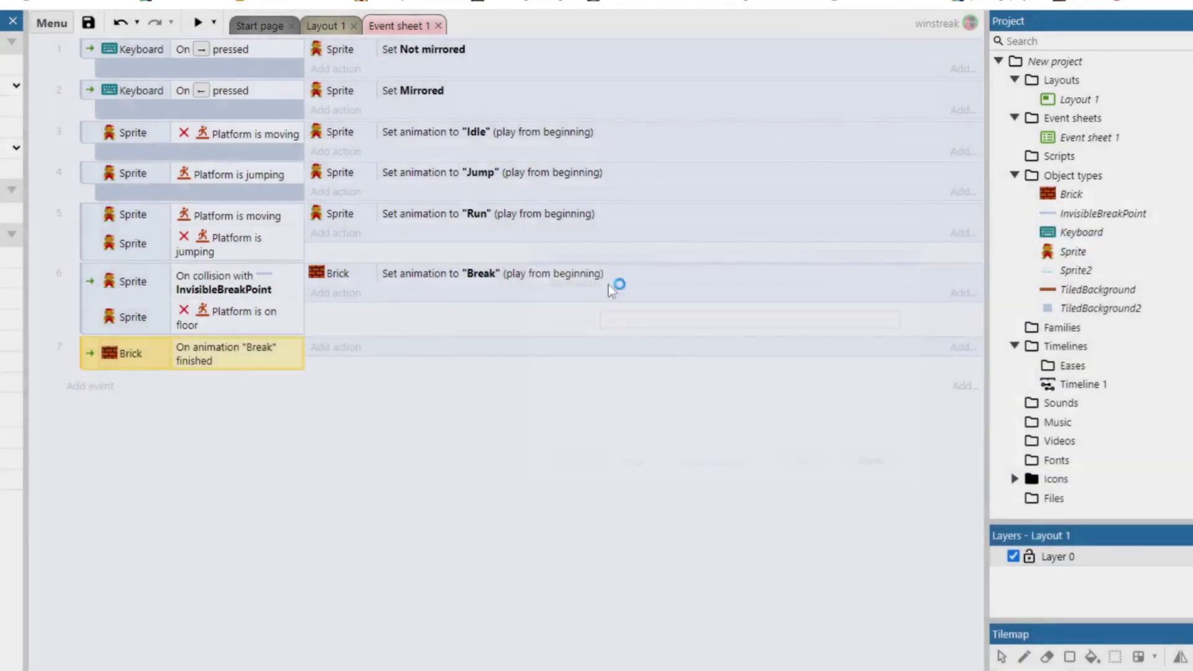
# Give event 7 a Brick Destroy action and start the preview
pyautogui.click(340, 349)
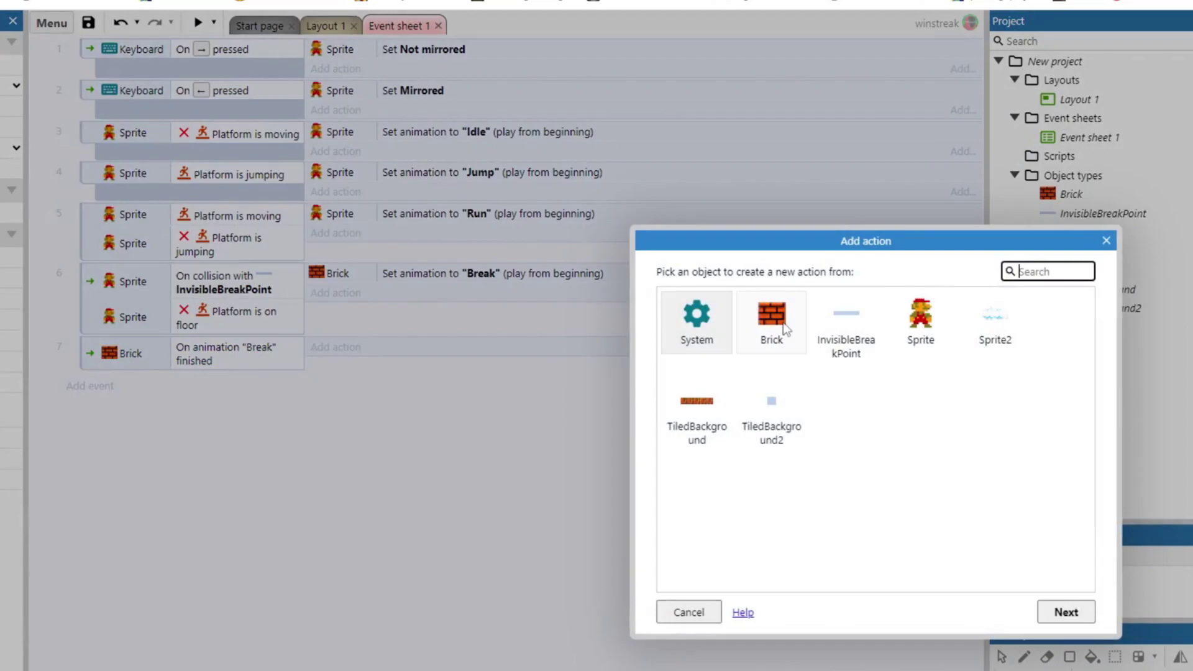
pyautogui.doubleClick(783, 322)
pyautogui.write('des')
pyautogui.doubleClick(743, 379)
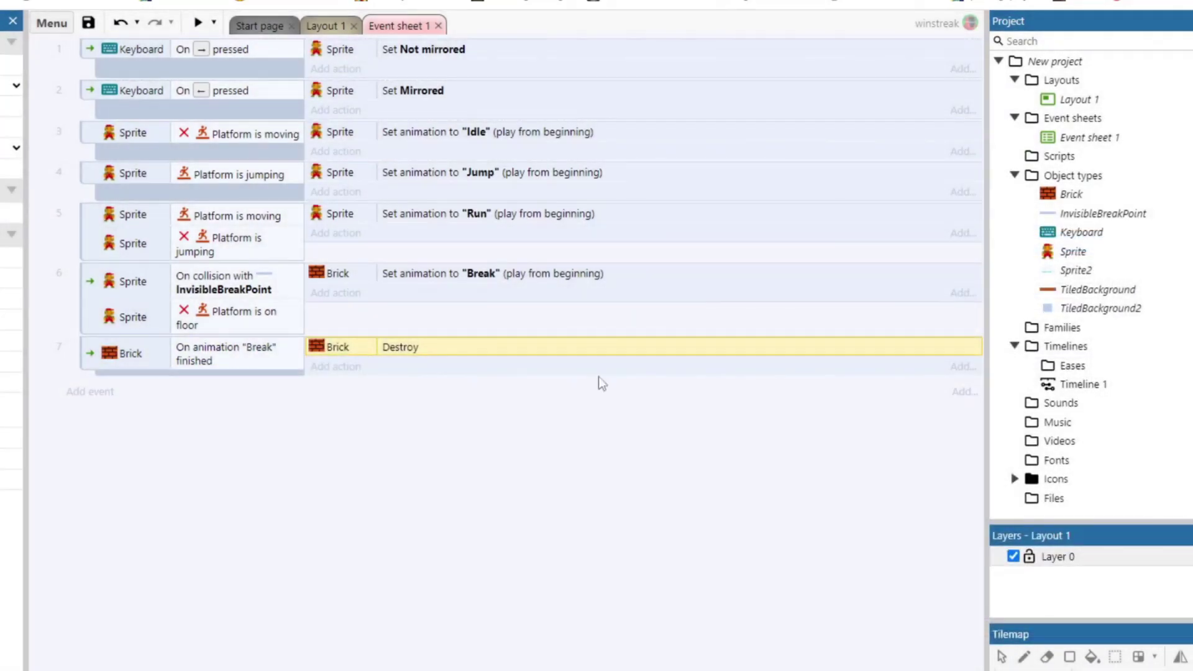
pyautogui.click(198, 22)
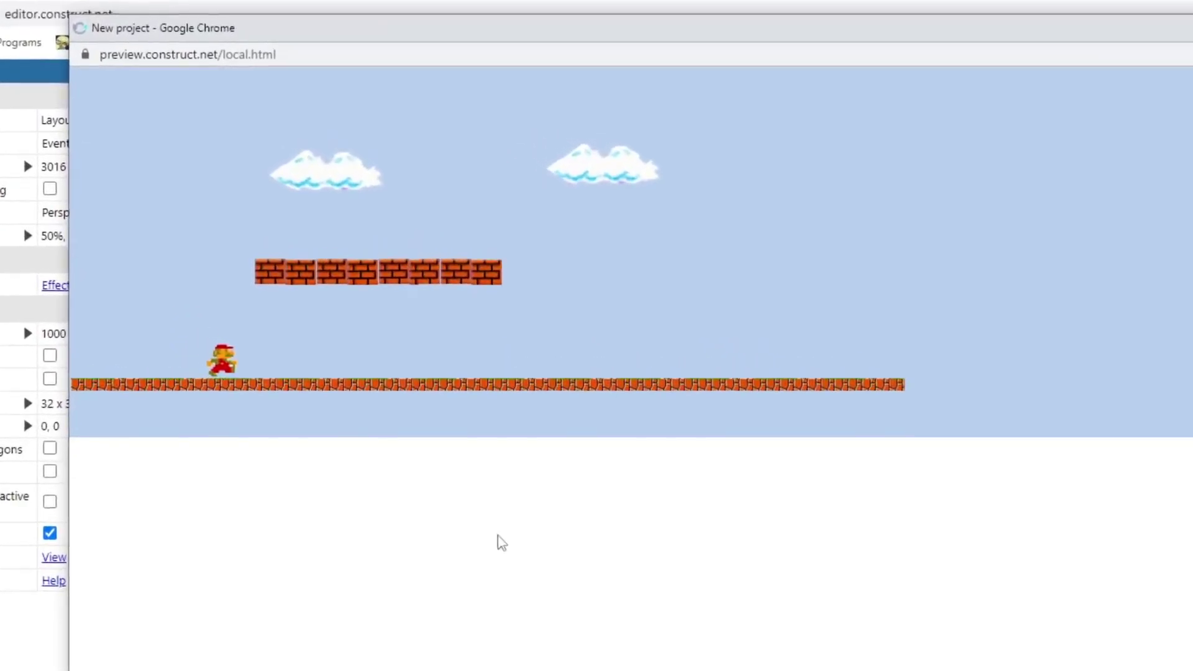
# Run and jump Mario with the arrow keys under each brick until the whole row breaks
pyautogui.press('Right')
pyautogui.press('Up')
pyautogui.press('Up')
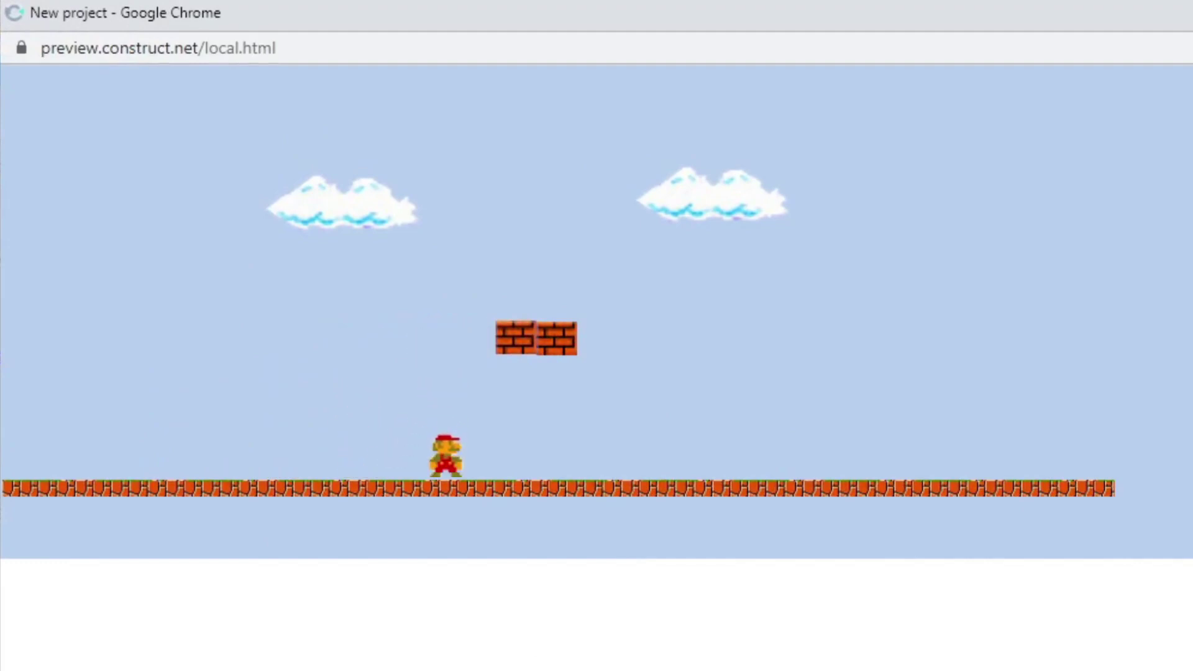
pyautogui.press('Up')
pyautogui.press('Right')
pyautogui.press('Up')
pyautogui.press('Left')
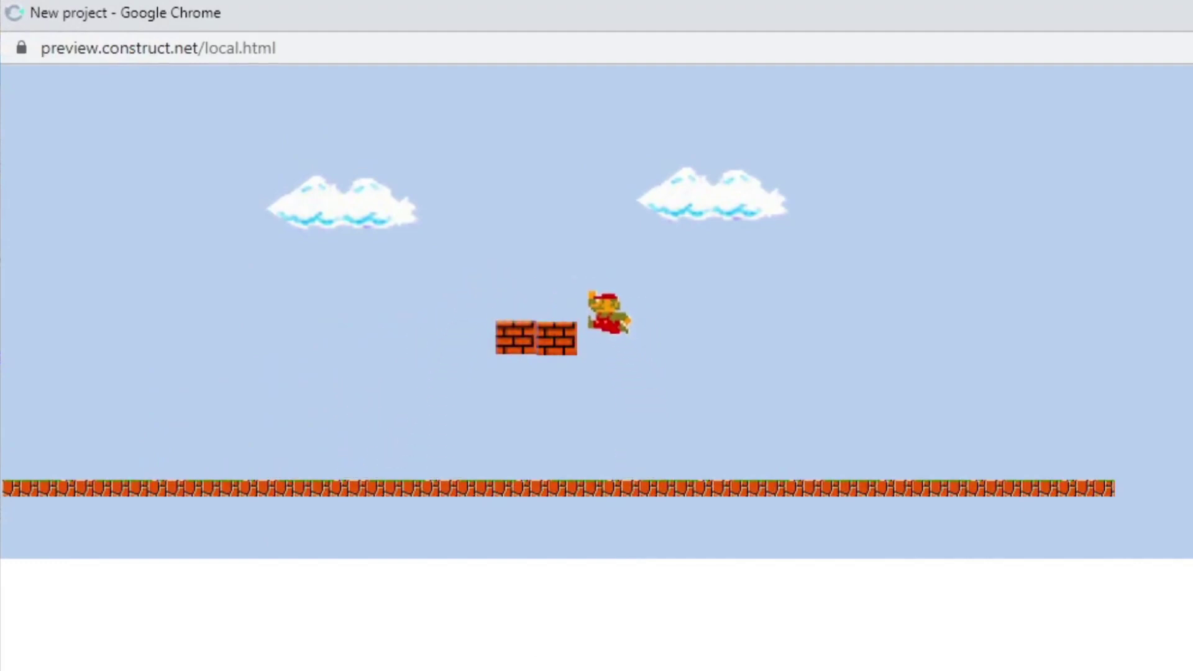
pyautogui.press('Up')
pyautogui.press('Right')
pyautogui.press('Left')
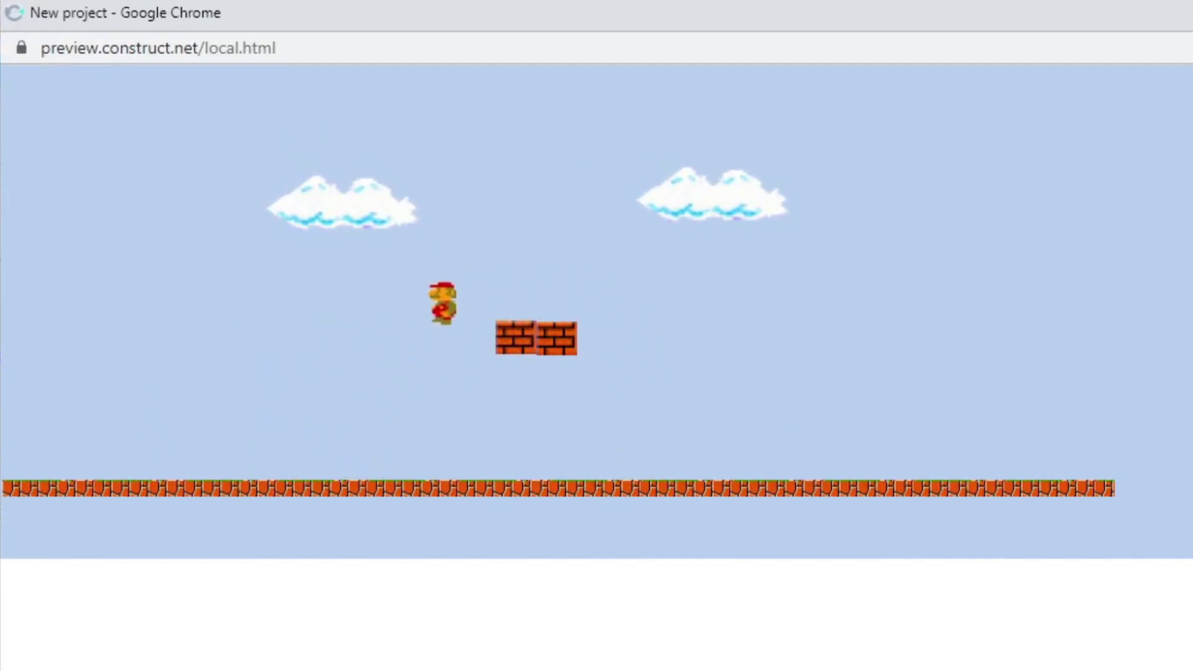
pyautogui.press('Up')
pyautogui.press('Right')
pyautogui.press('Left')
pyautogui.press('Up')
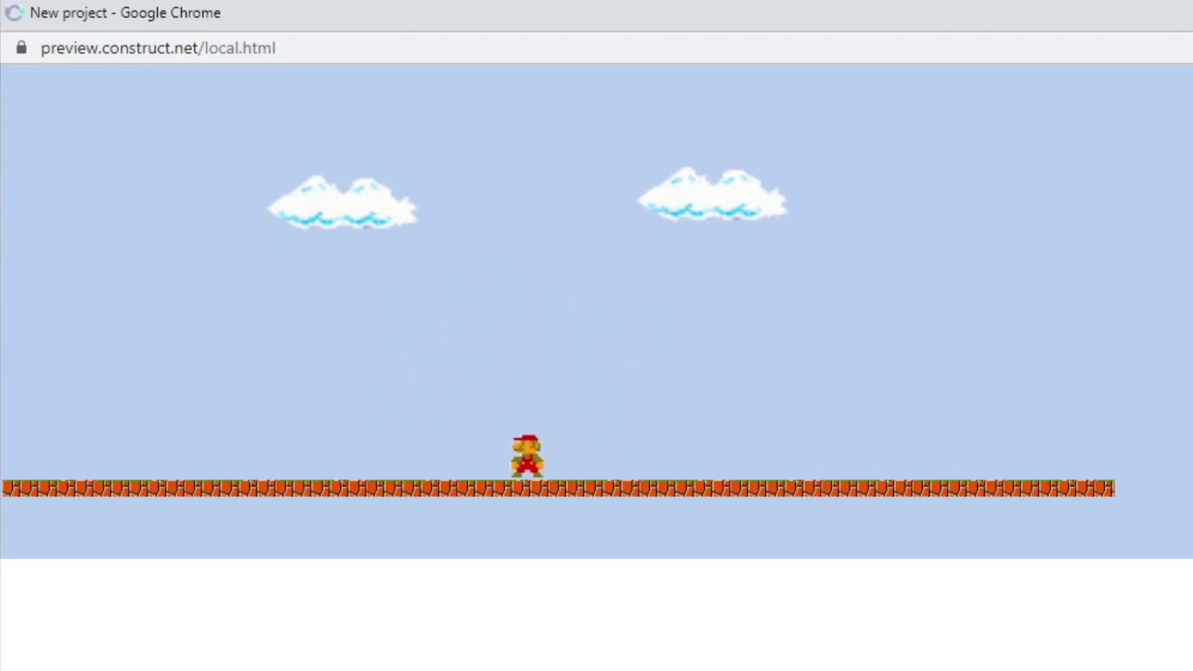
pyautogui.press('Right')
pyautogui.press('Up')
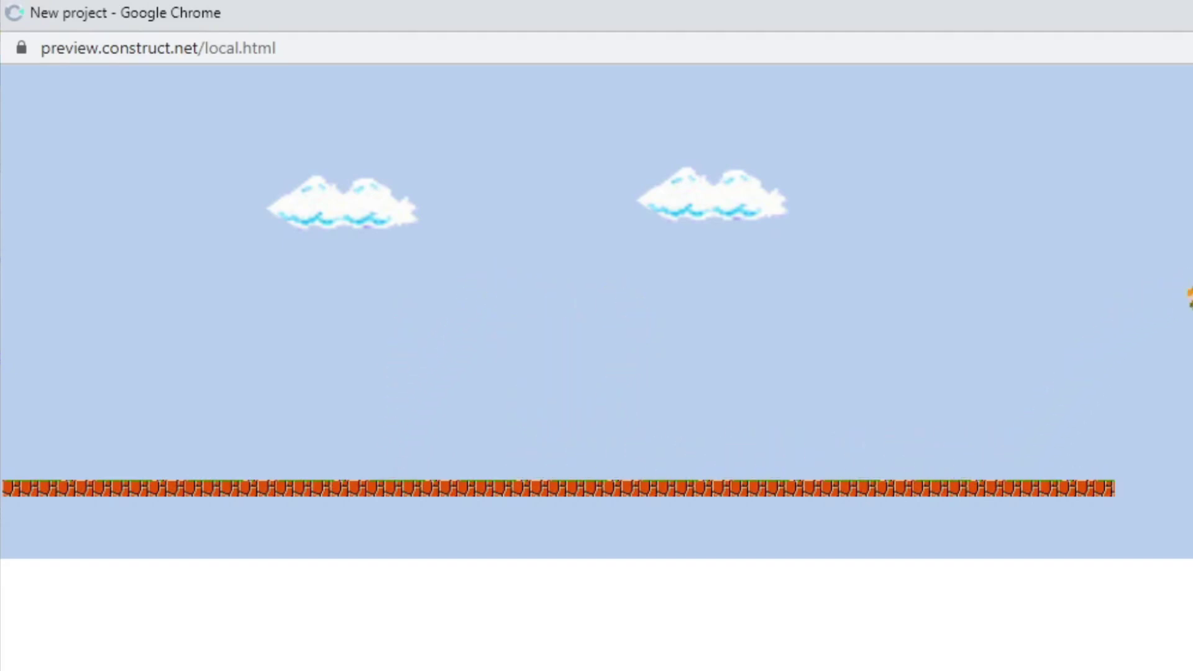